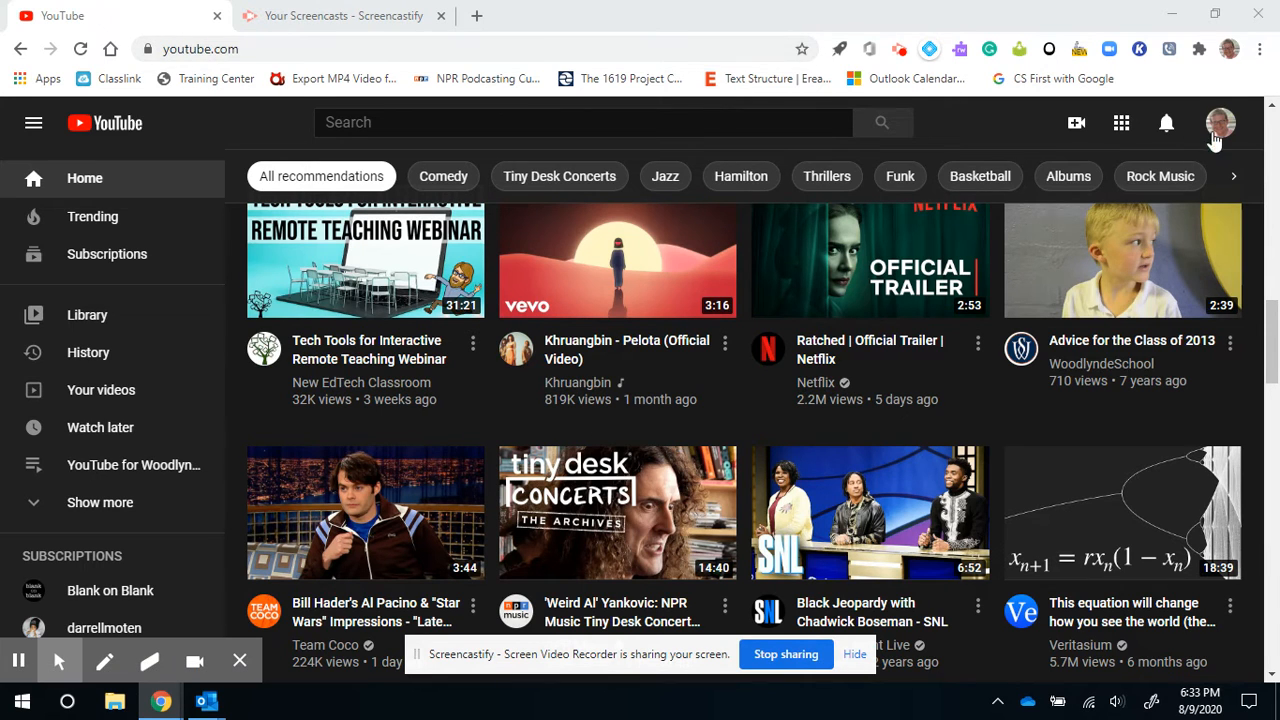
Step: Open YouTube Studio for the signed-in account and look over the channel dashboard, including its analytics, comments and recent subscribers
left_click(1218, 128)
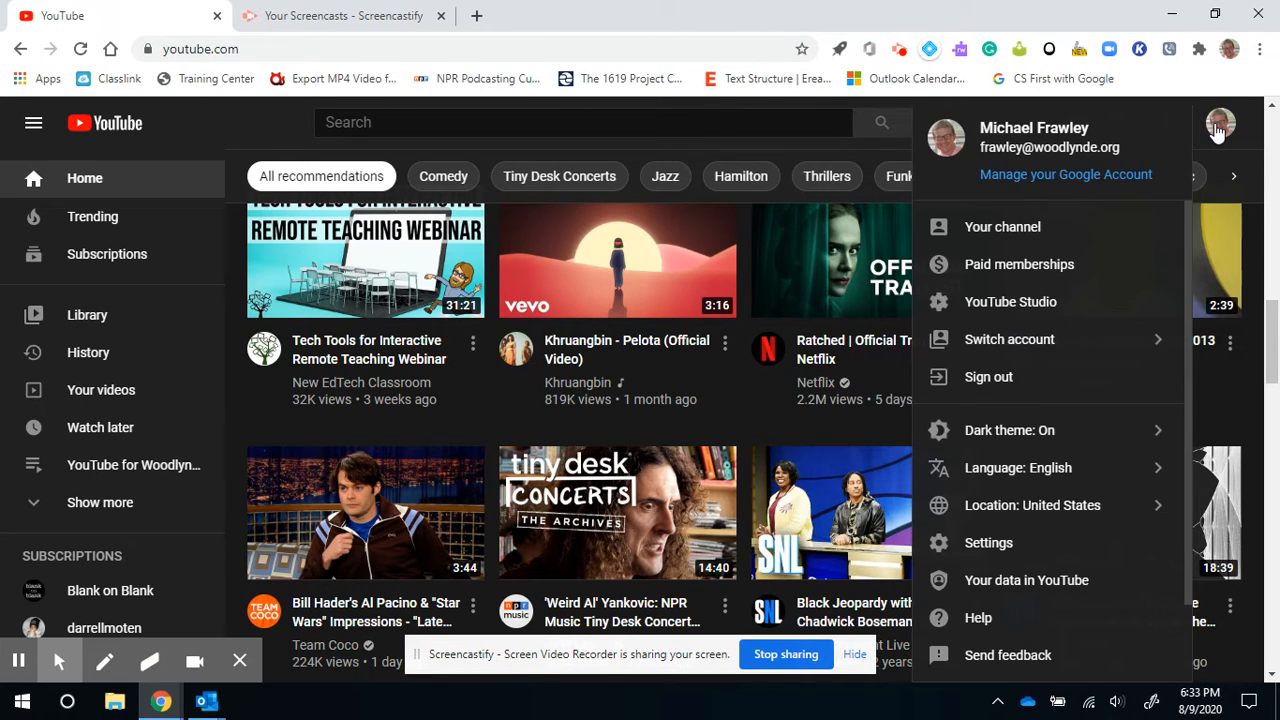
left_click(1007, 306)
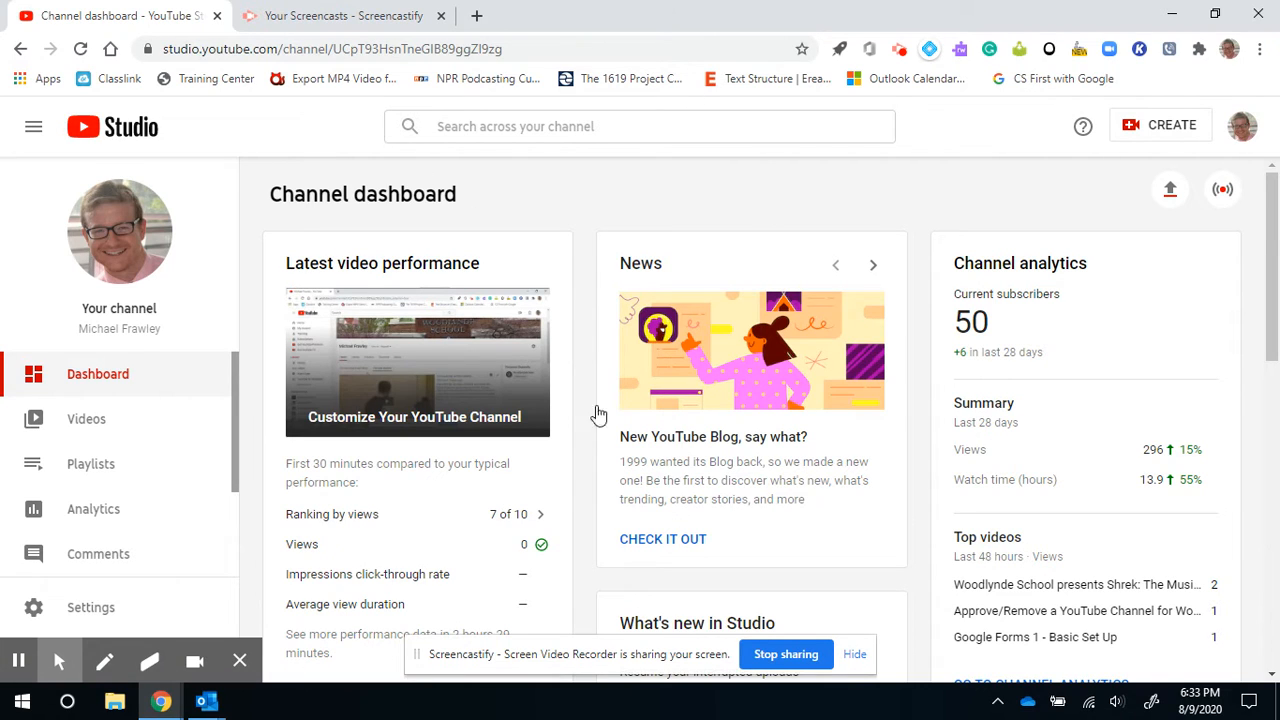
left_click_drag(956, 263, 1094, 250)
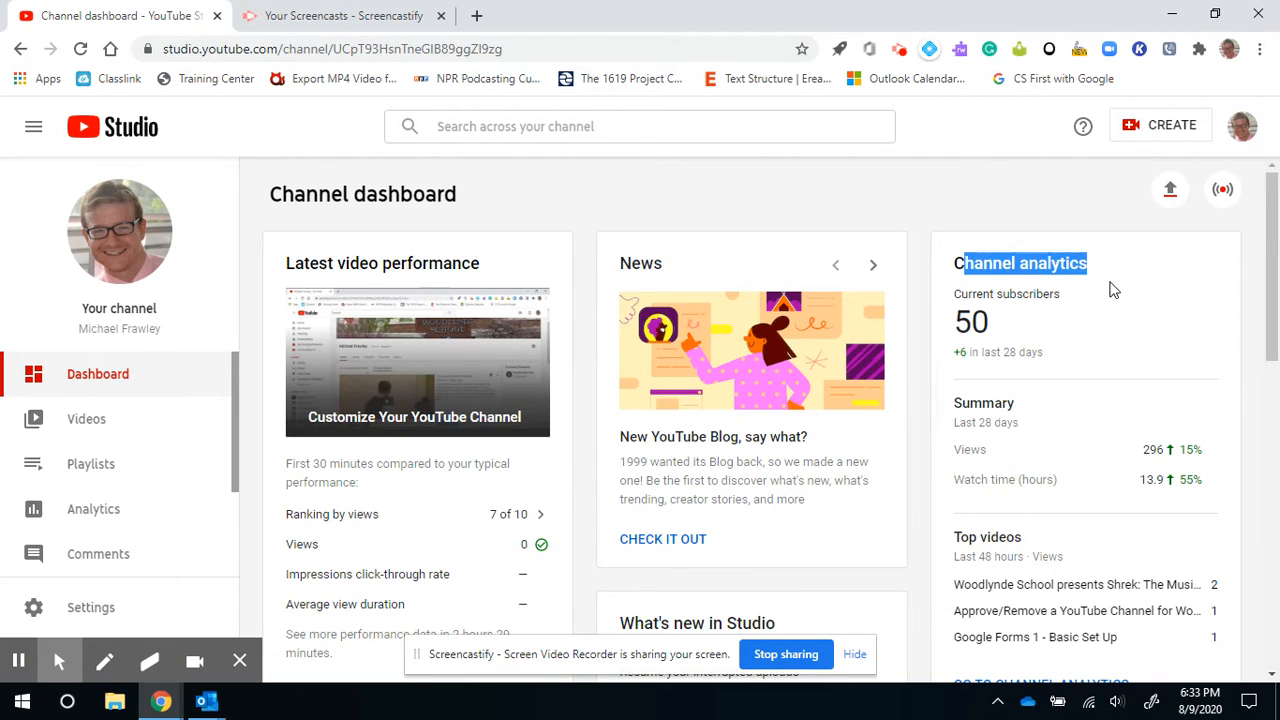
left_click(1108, 292)
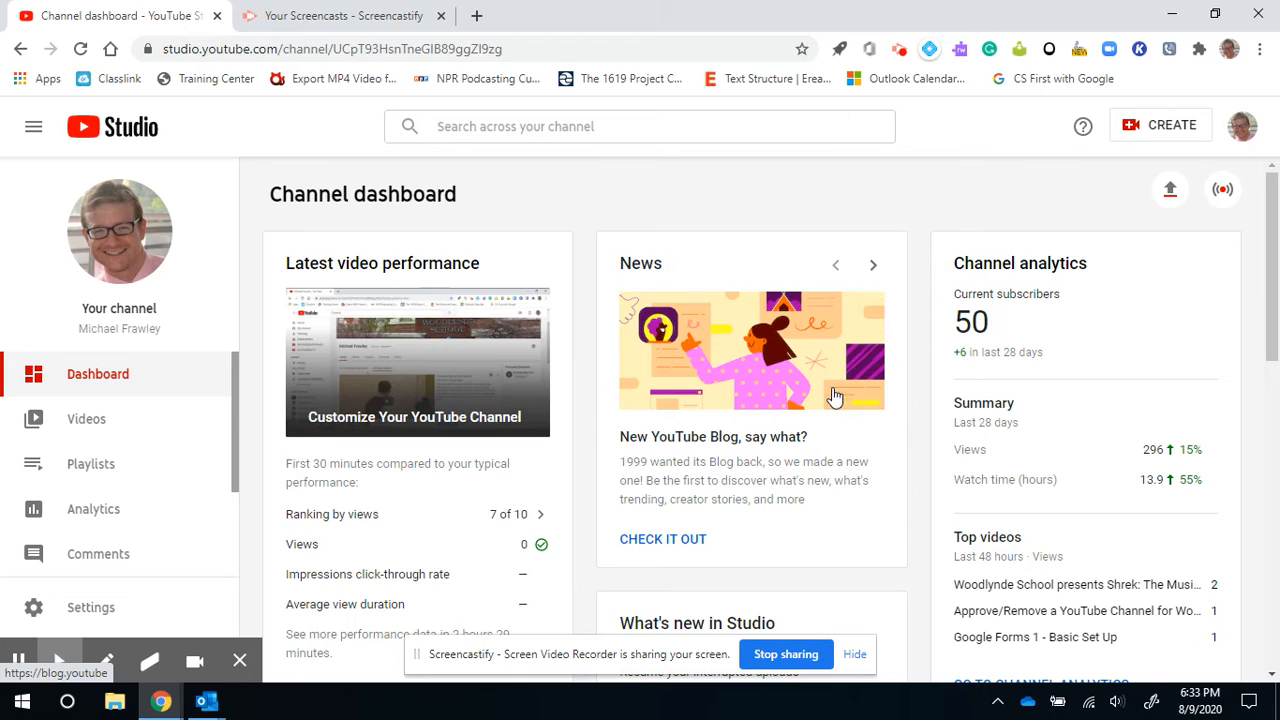
scroll(834, 391, "down", 5)
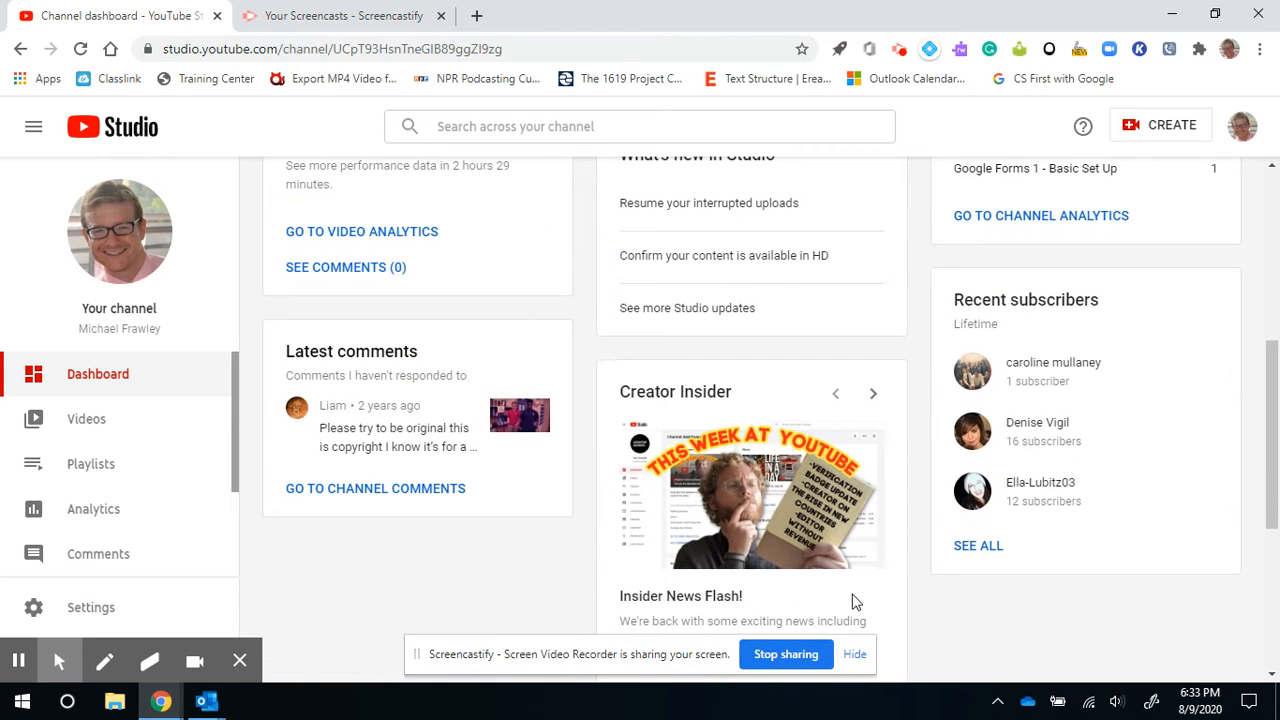
scroll(897, 358, "up", 5)
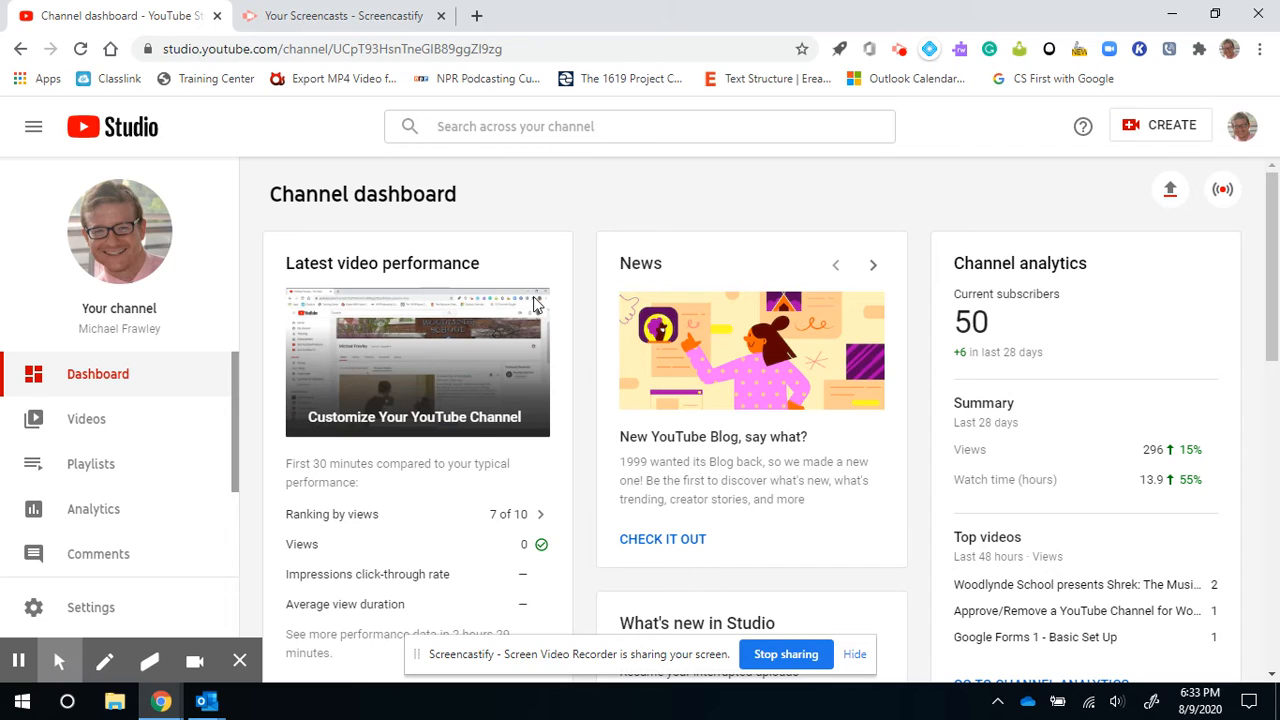
Step: Open the channel's uploaded videos and check the visibility choices and audience restriction of the "Customize Your YouTube Channel" video
left_click(85, 430)
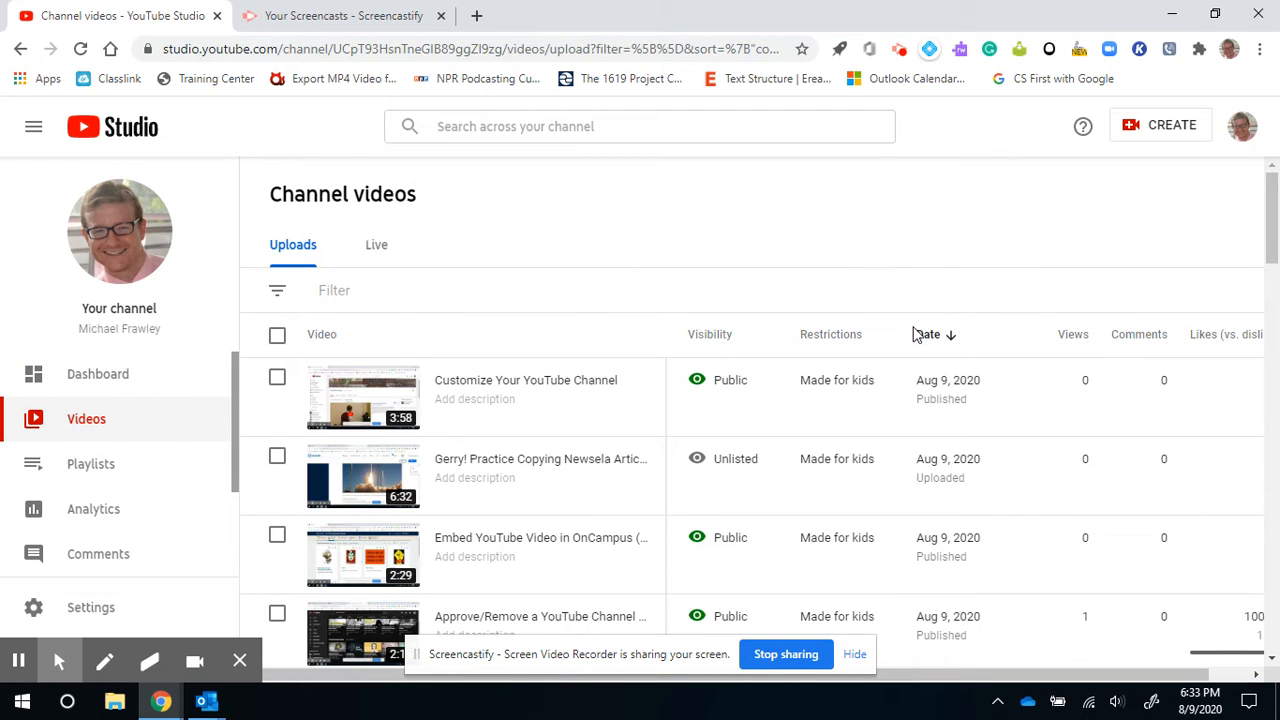
mouse_move(930, 340)
mouse_move(696, 386)
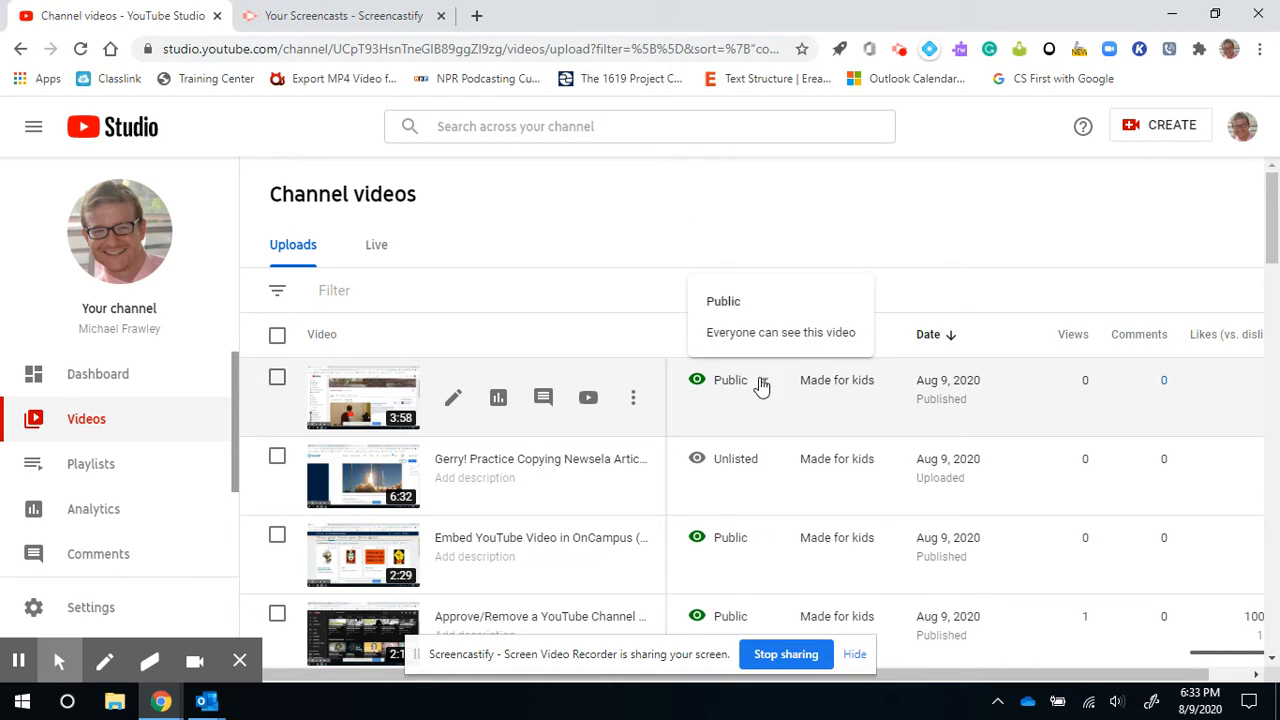
left_click(735, 390)
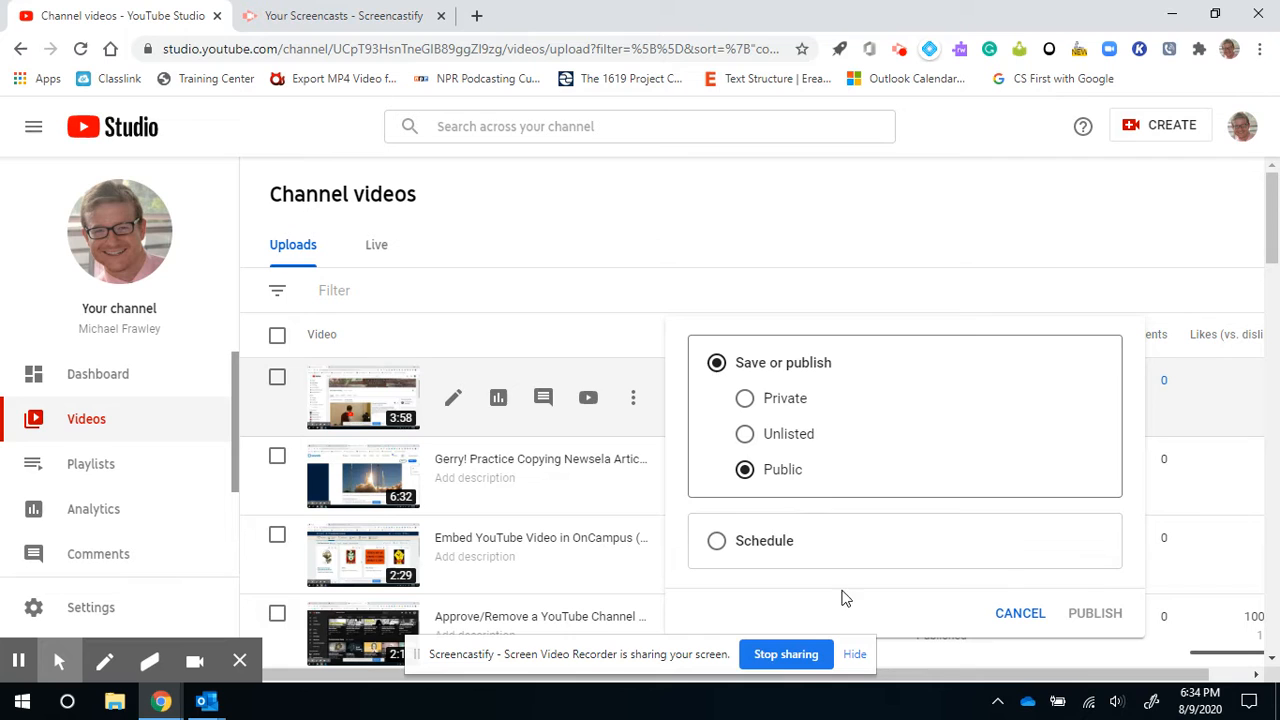
left_click(1012, 617)
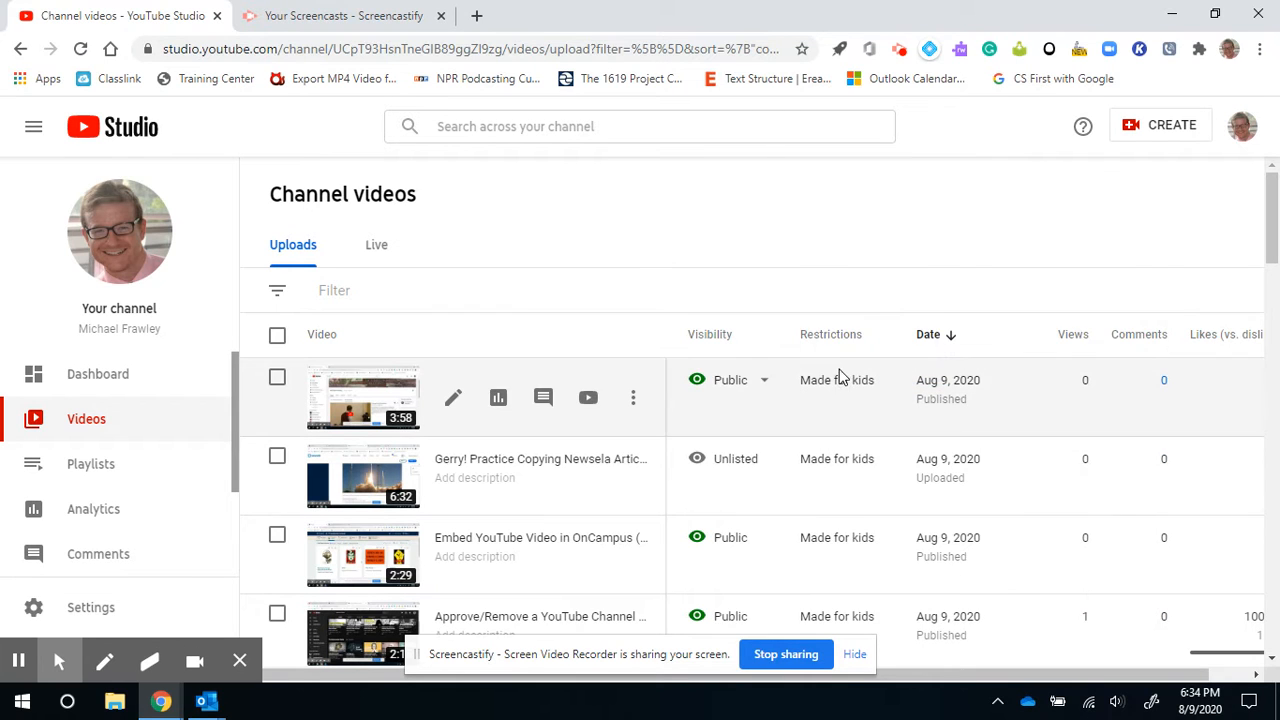
mouse_move(836, 390)
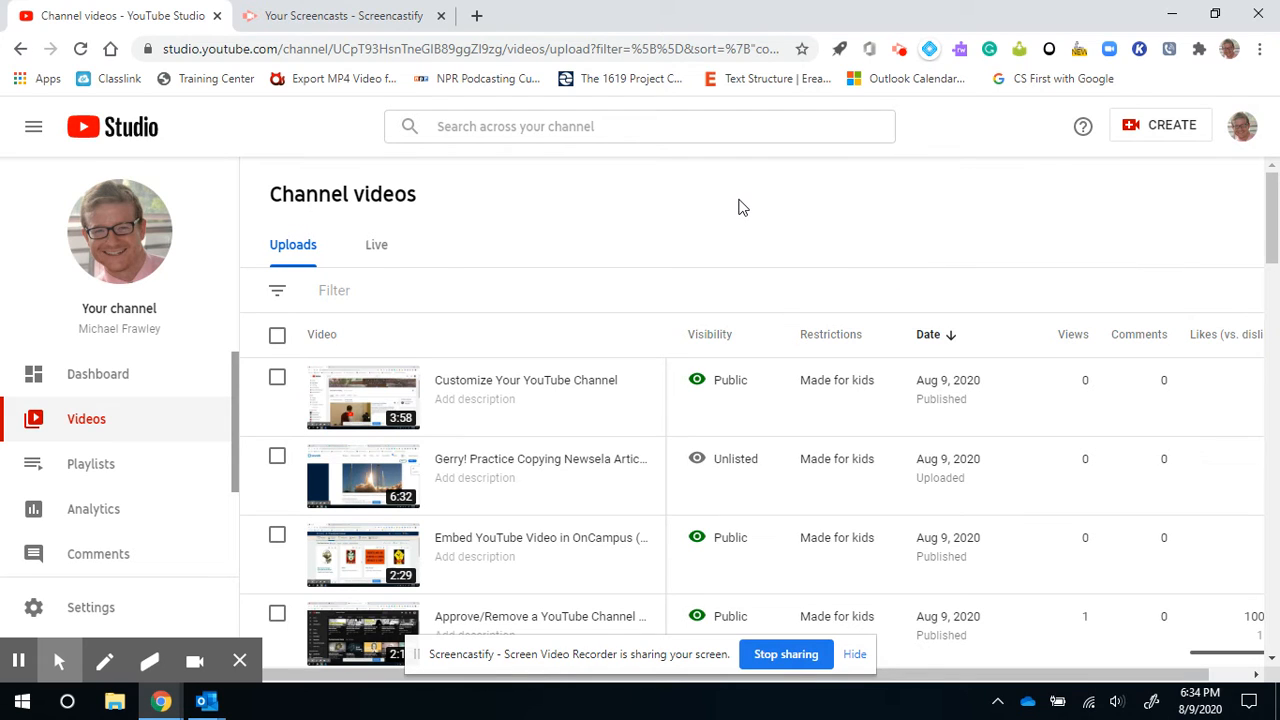
Step: Get the shareable link of the "Customize Your YouTube Channel" video
mouse_move(981, 397)
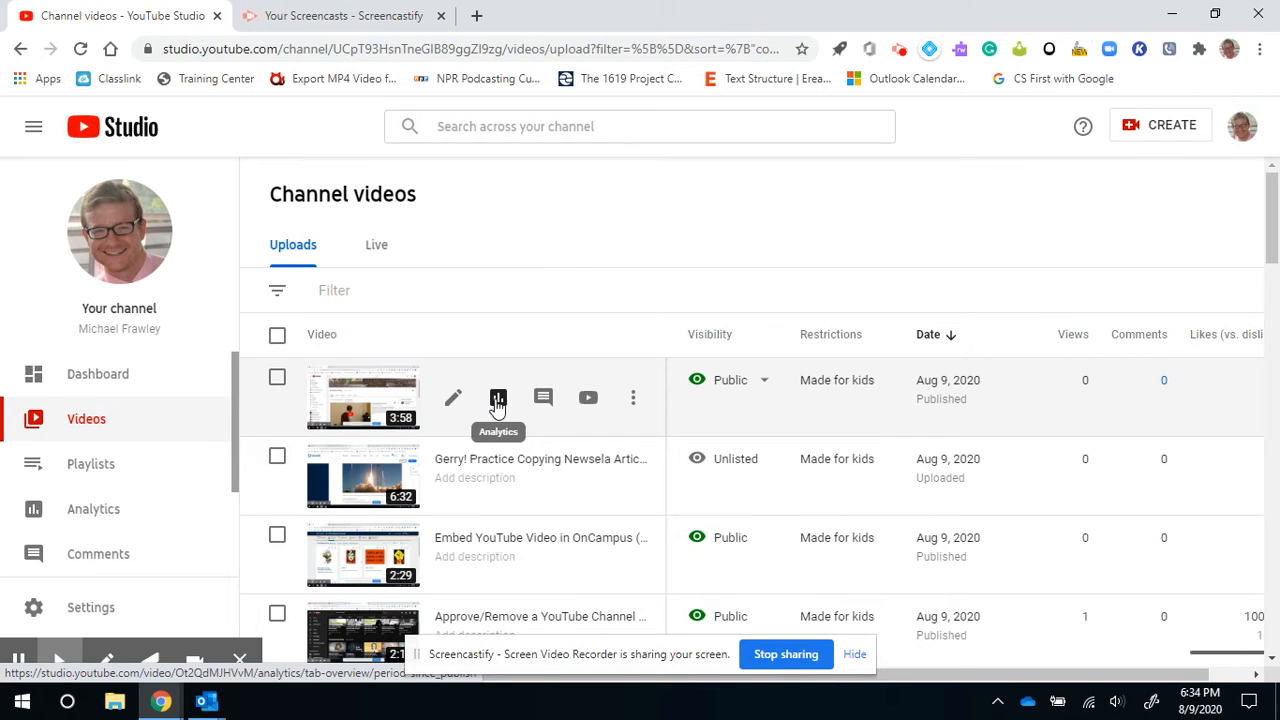
left_click(633, 403)
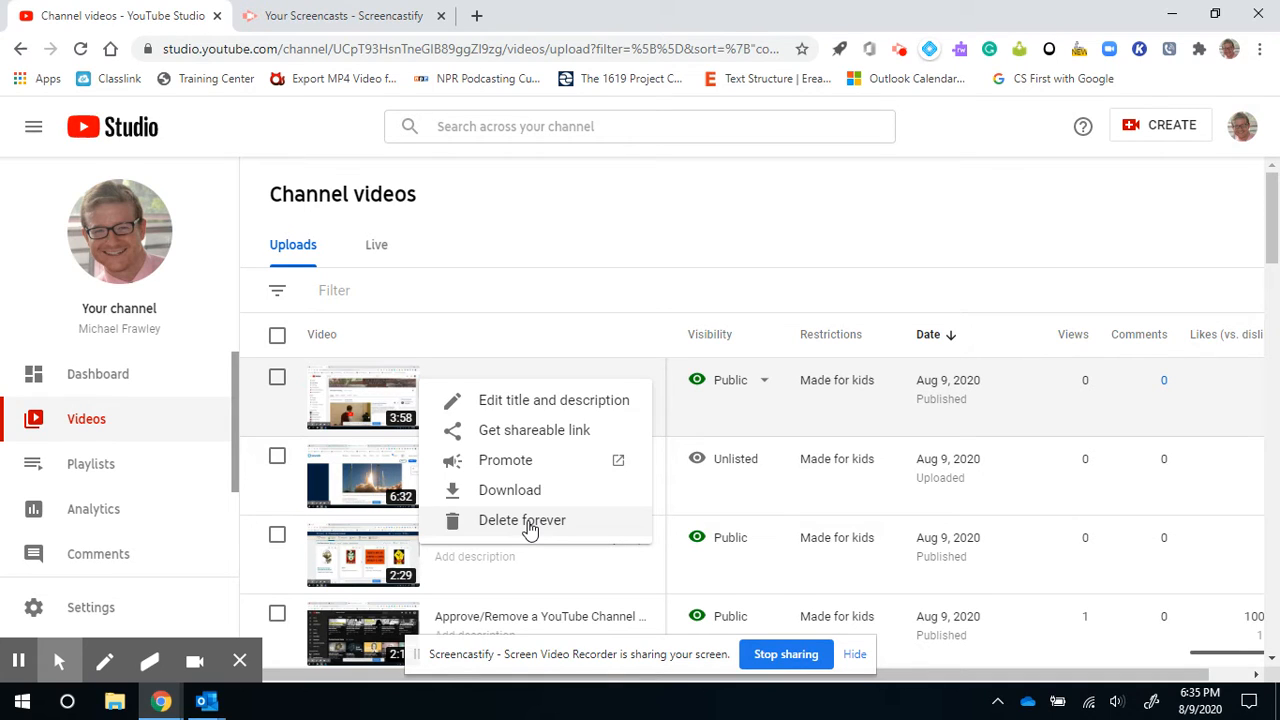
left_click(530, 432)
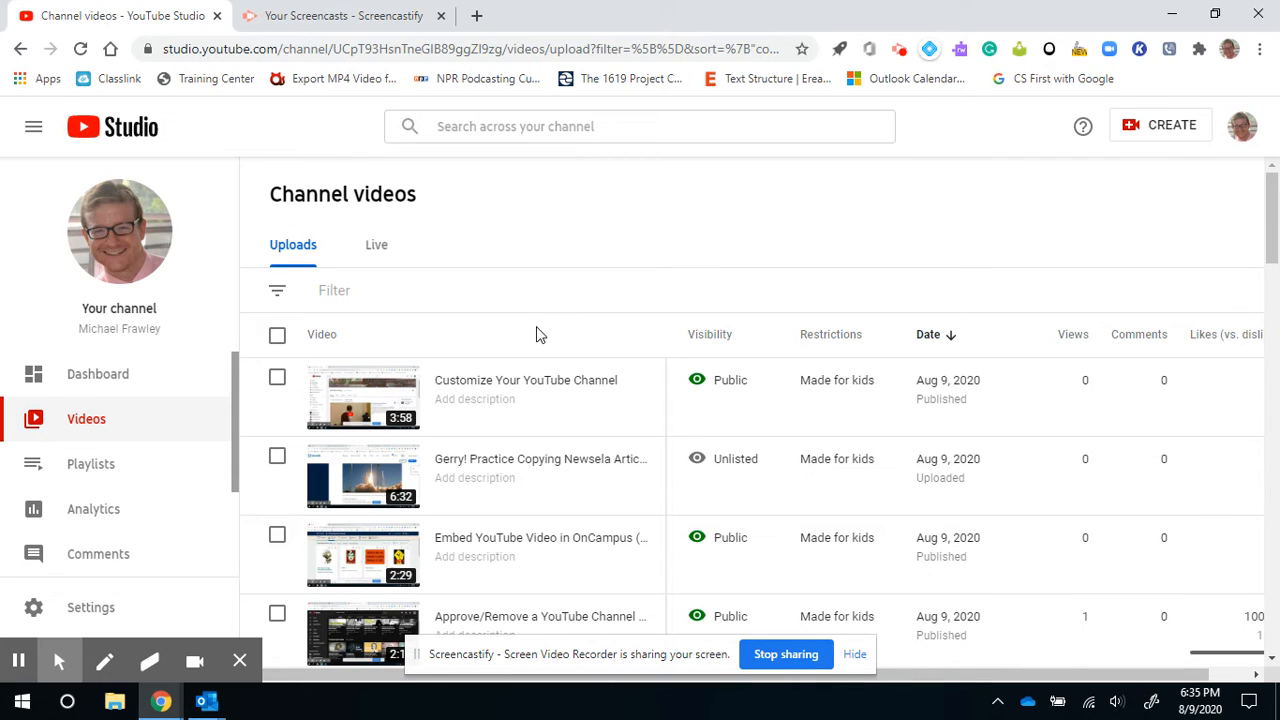
Step: Open the details of the "Customize Your YouTube Channel" video and review its title, description, thumbnail, audience and tags settings
mouse_move(520, 410)
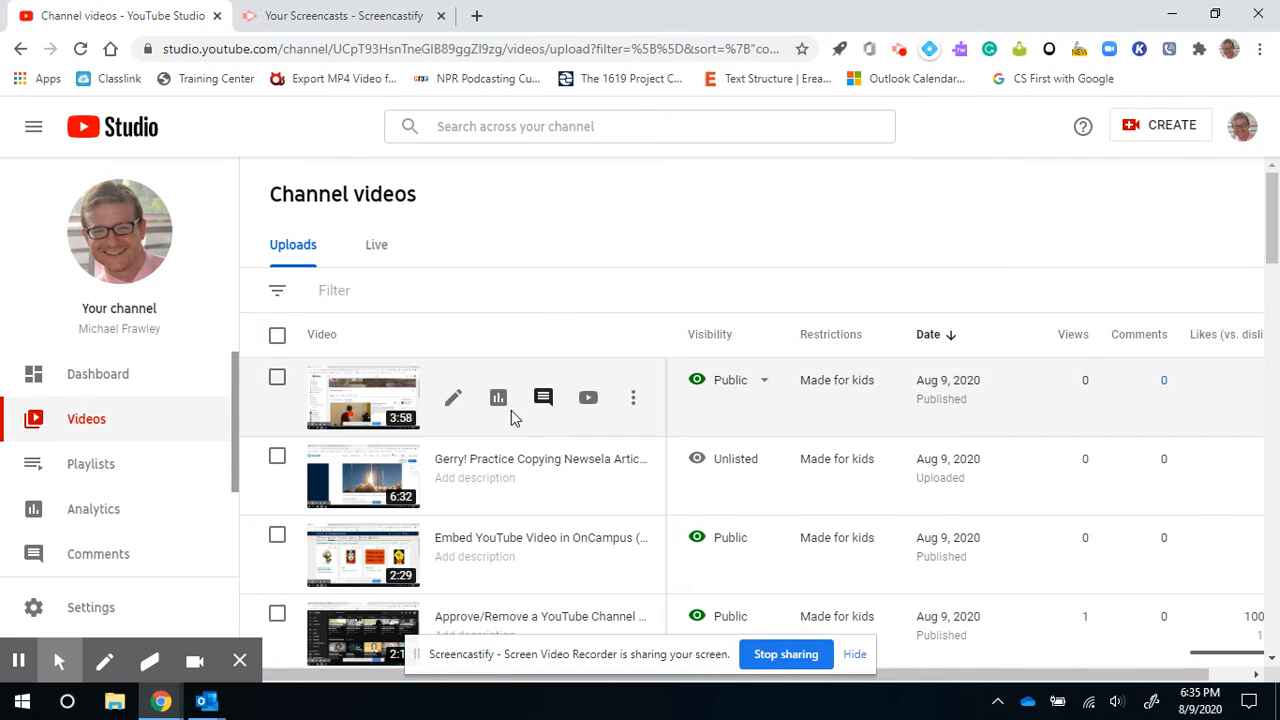
left_click(451, 403)
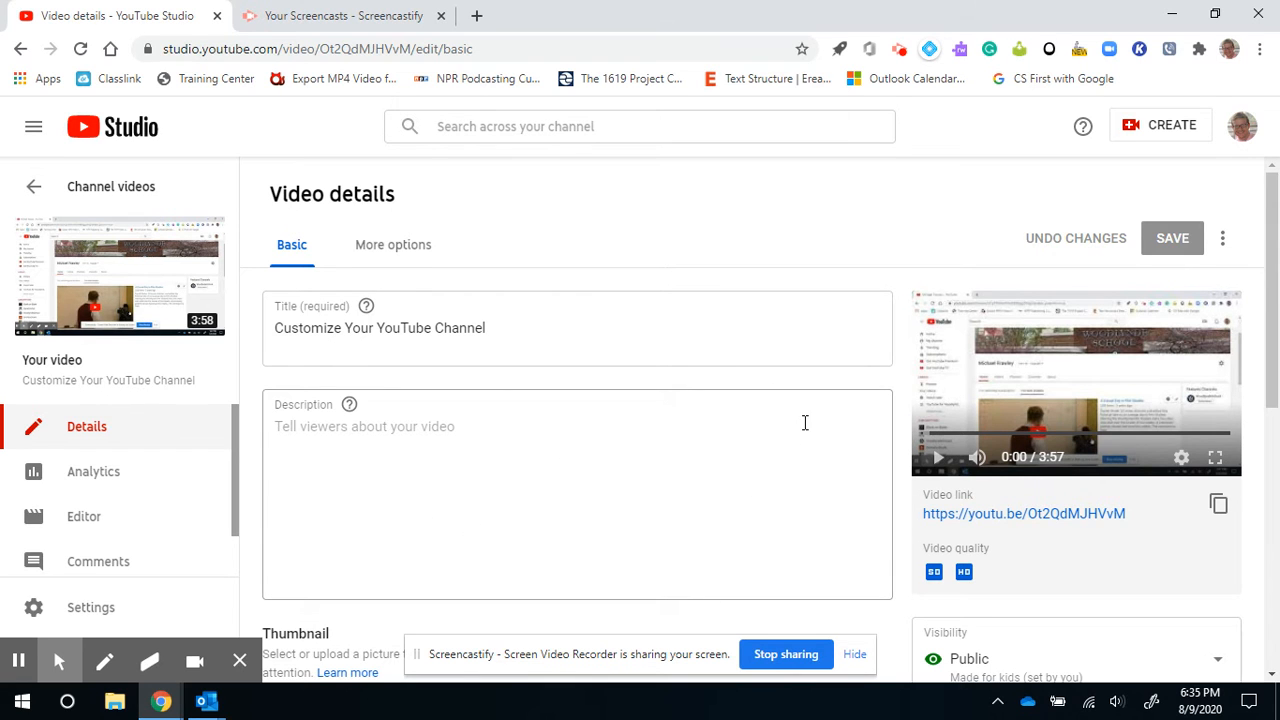
scroll(804, 422, "down", 4)
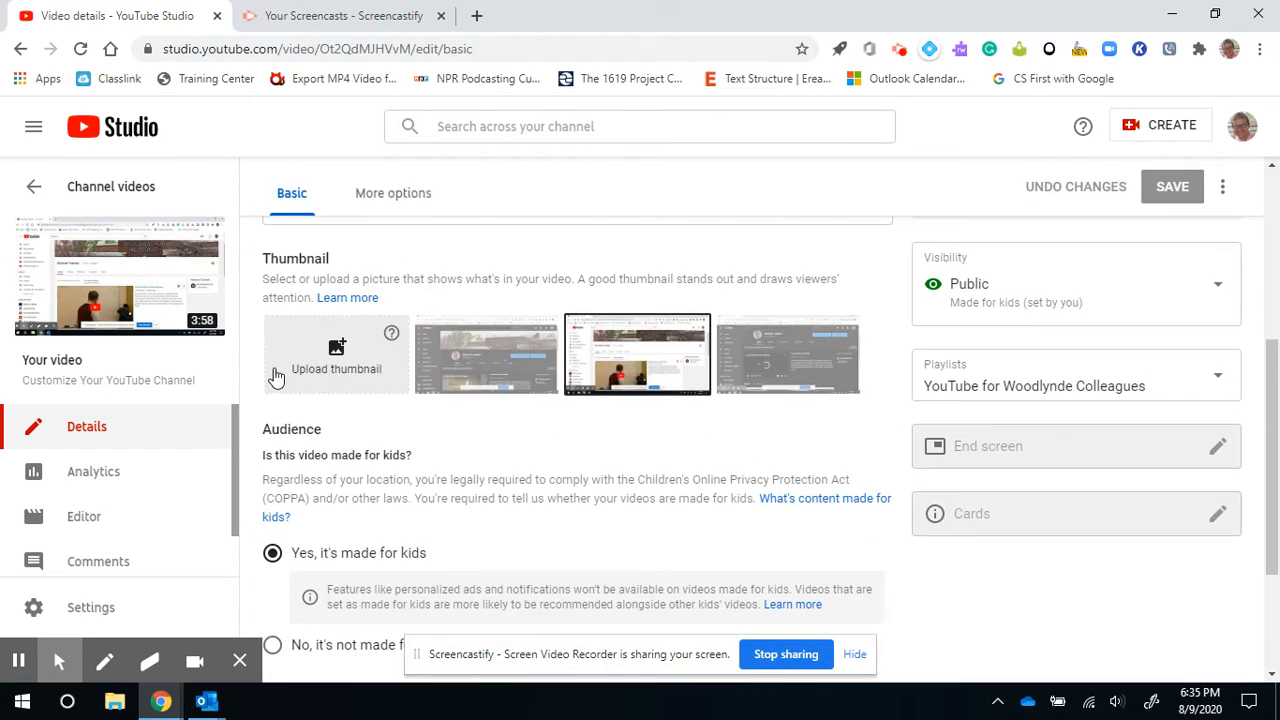
scroll(456, 383, "down", 2)
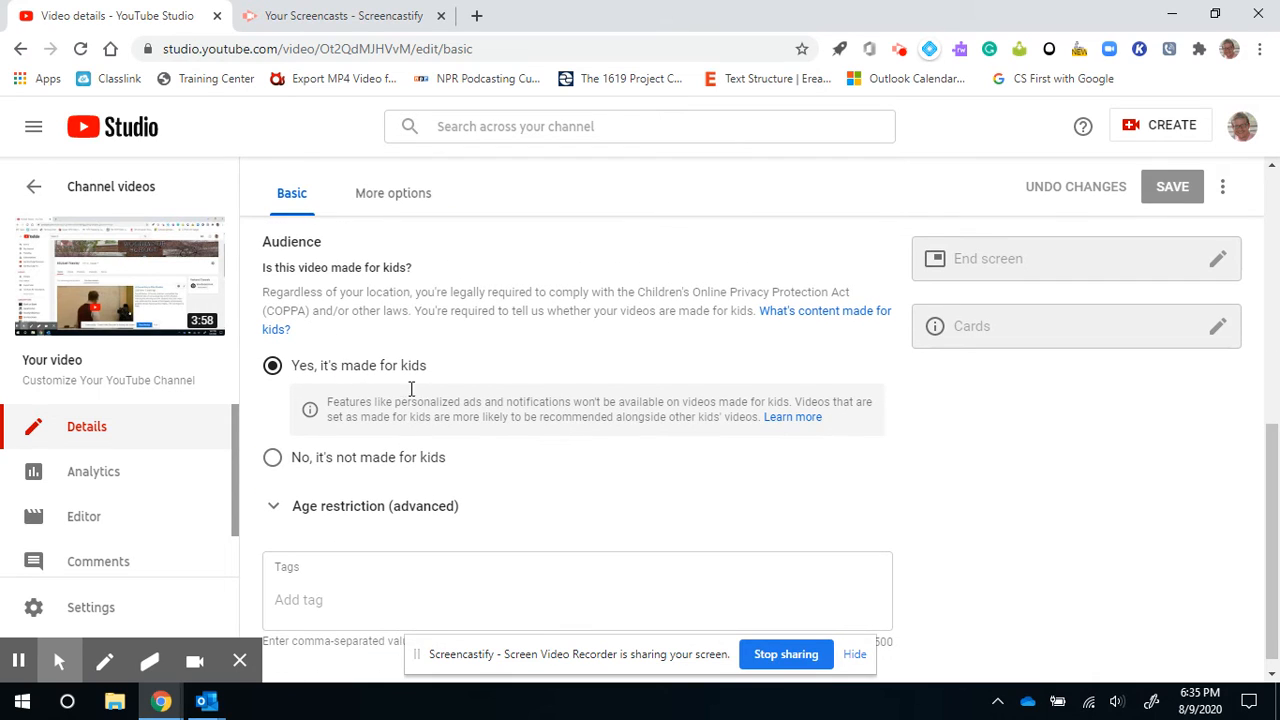
scroll(578, 350, "down", 1)
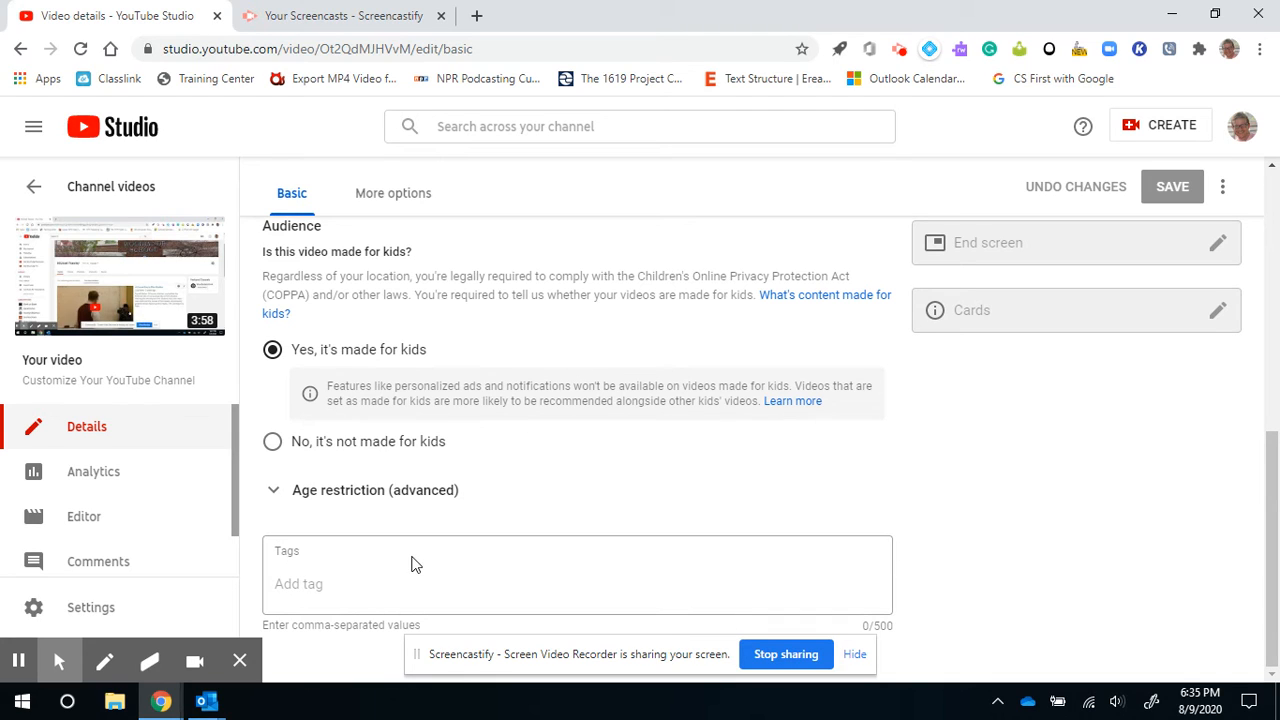
left_click(309, 598)
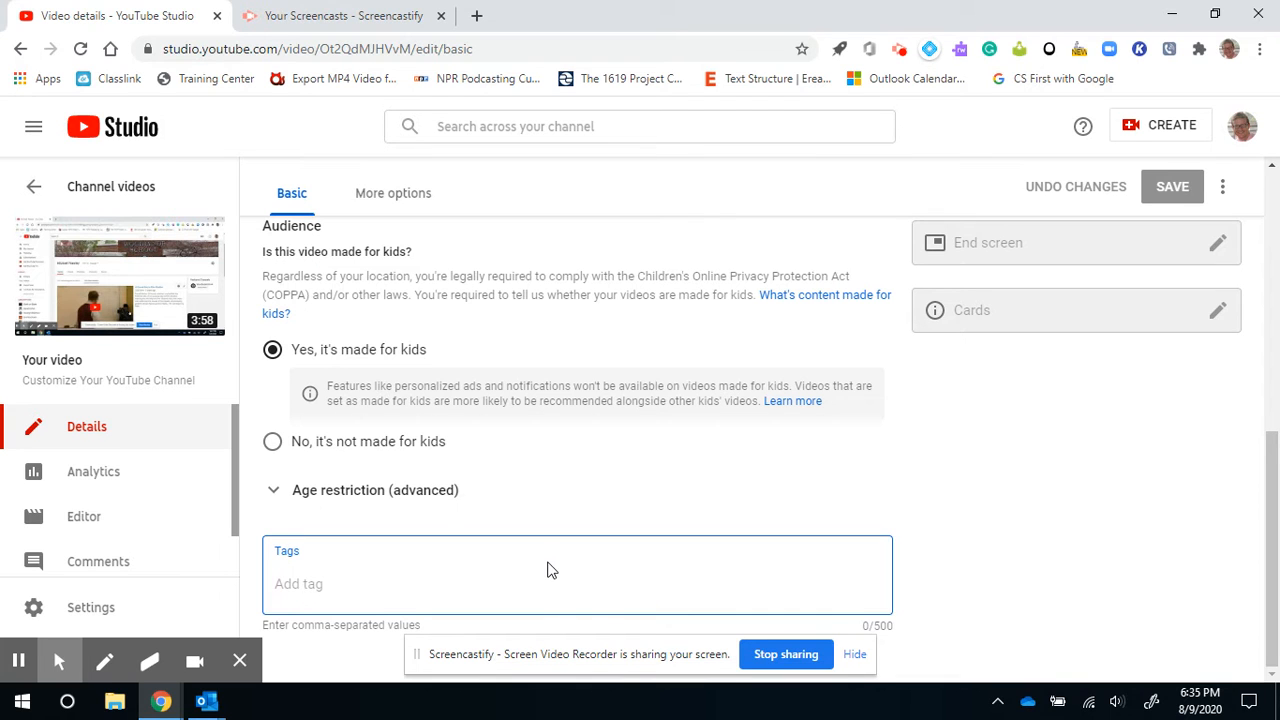
scroll(591, 638, "up", 1)
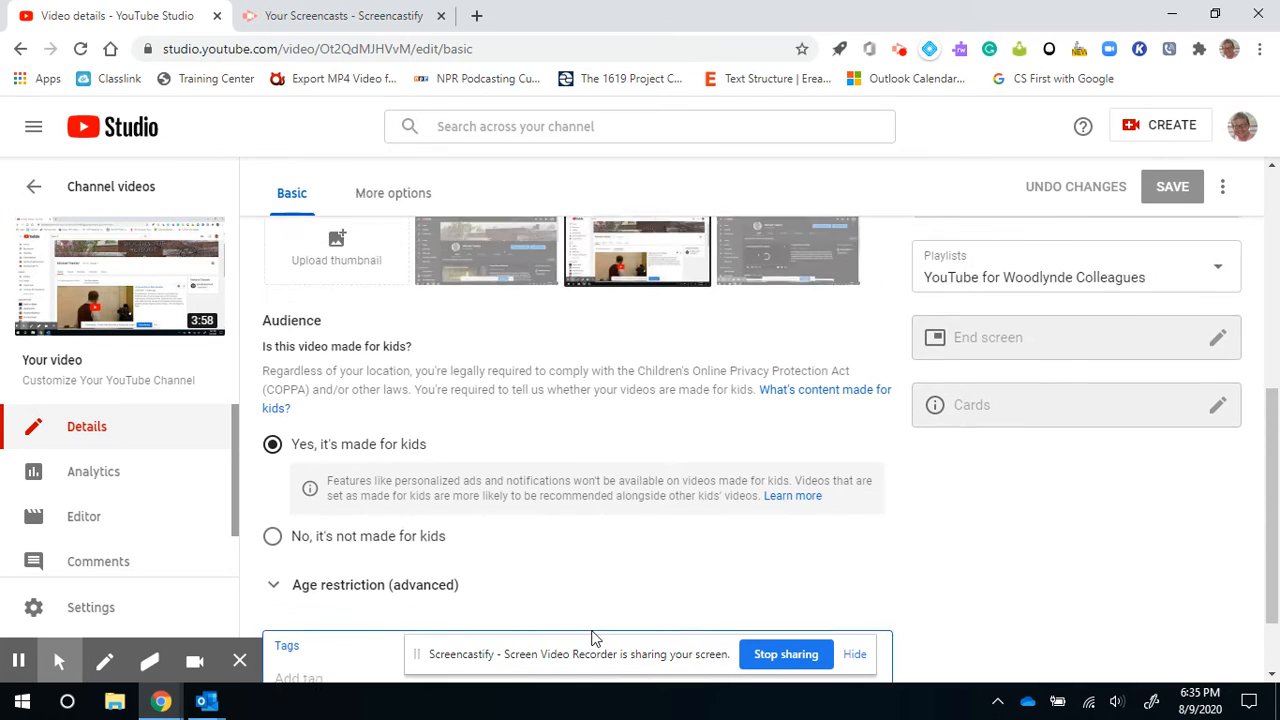
scroll(591, 638, "up", 3)
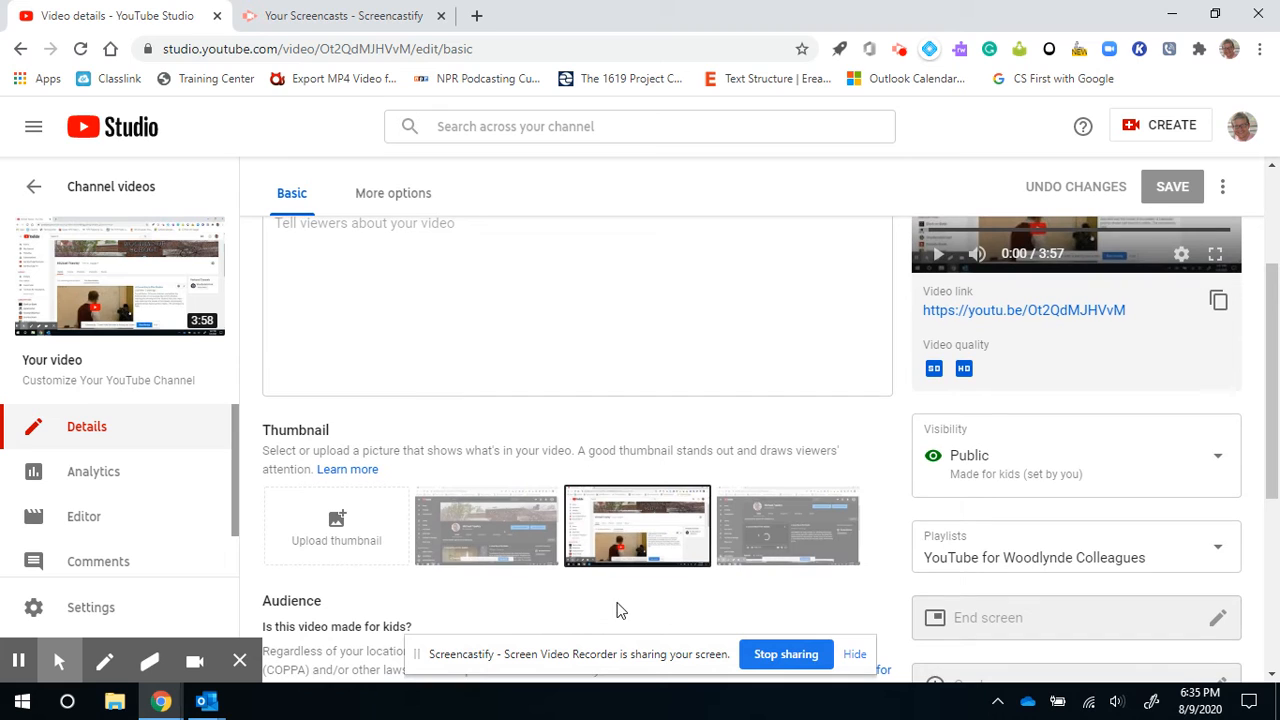
scroll(775, 515, "up", 2)
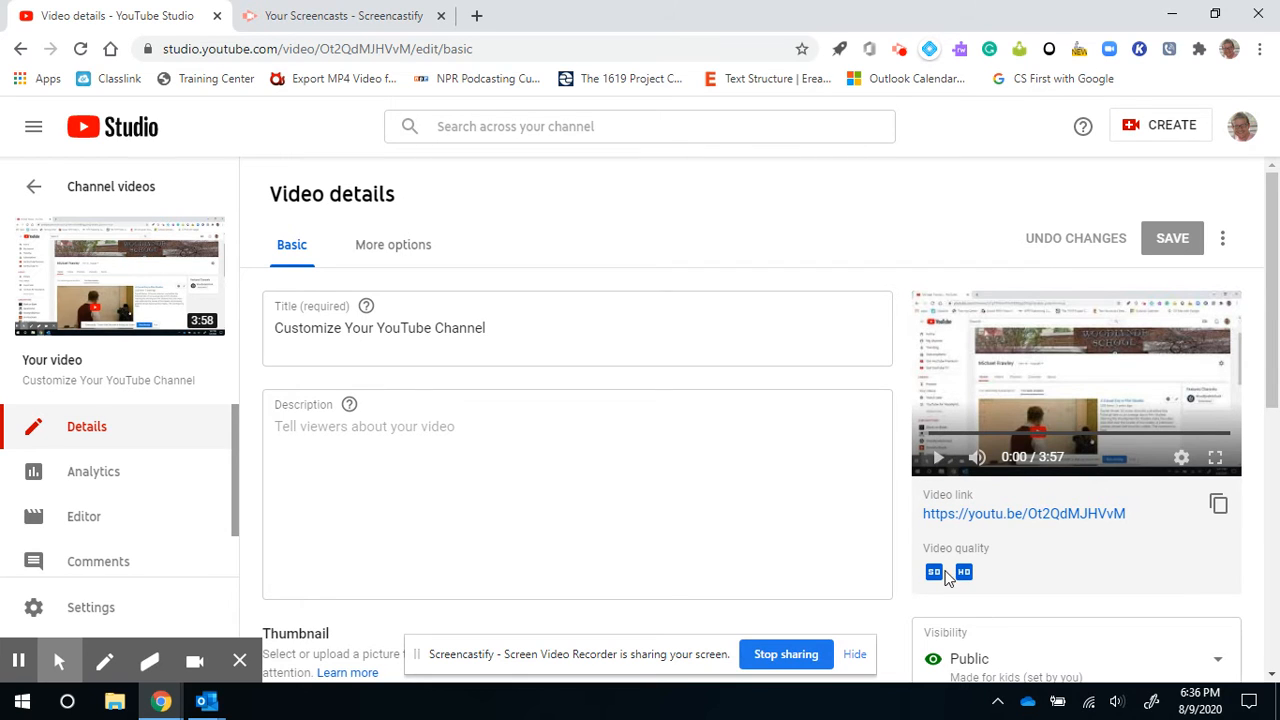
Step: Check the video's quality versions and review its visibility choices, leaving Public selected
mouse_move(934, 575)
scroll(1151, 516, "down", 2)
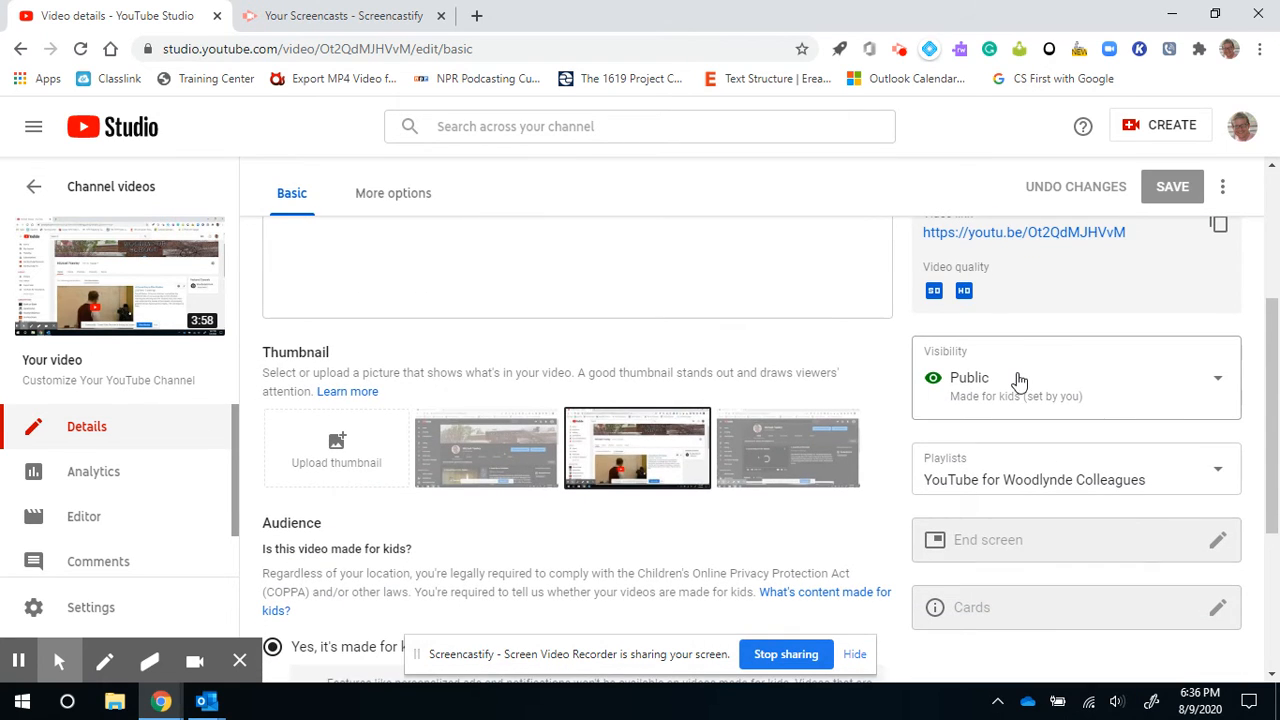
left_click(1018, 376)
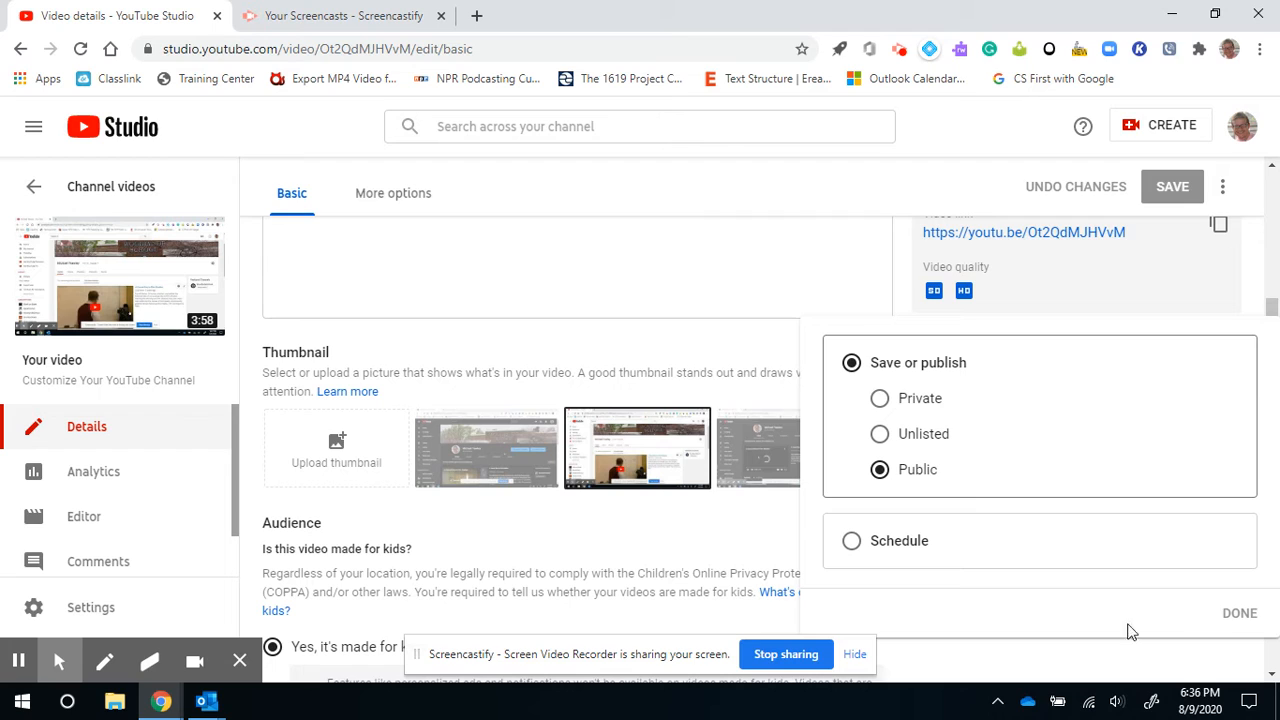
left_click(879, 469)
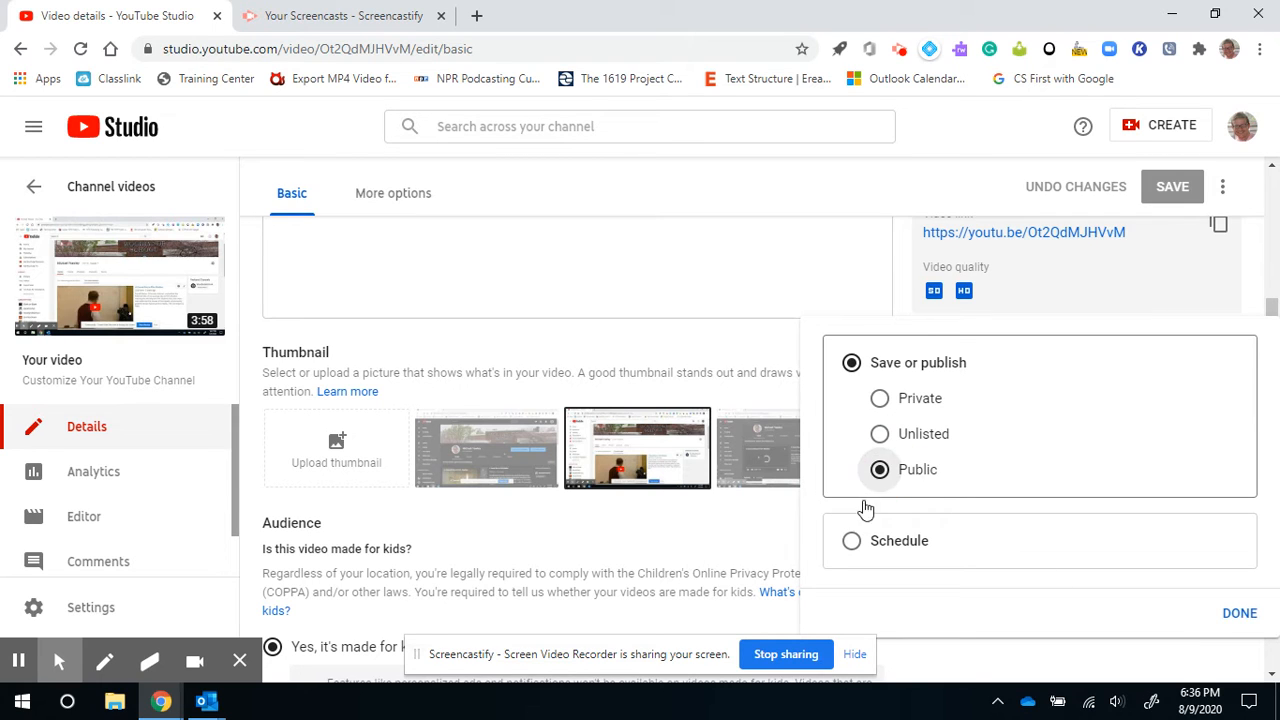
left_click(894, 300)
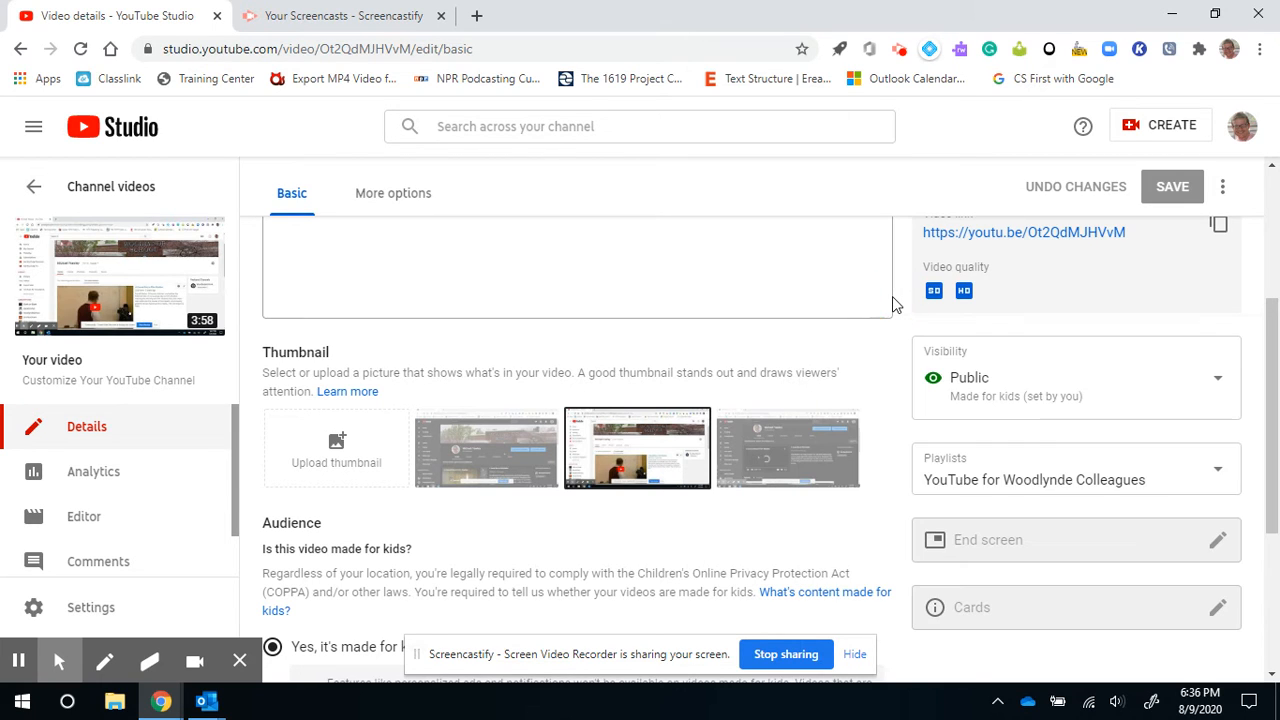
Step: Review the playlists the video can be assigned to, and look at its end screen and cards settings
left_click(1050, 473)
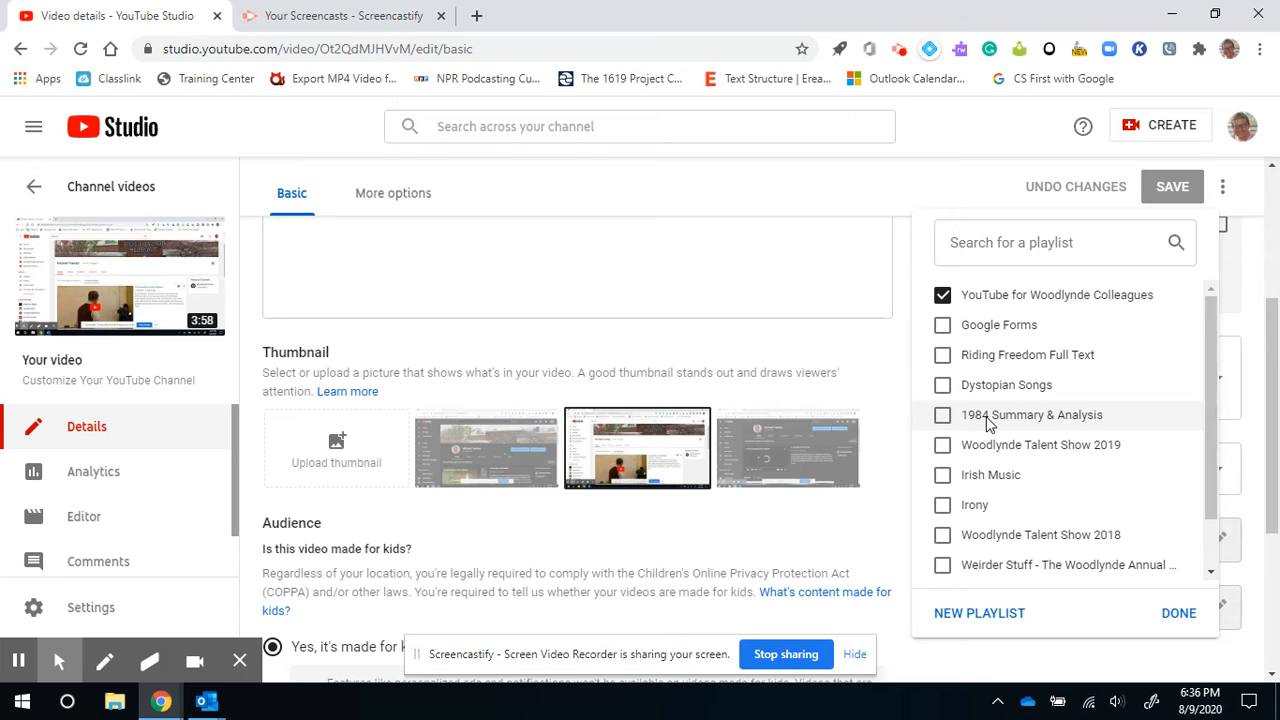
left_click(896, 392)
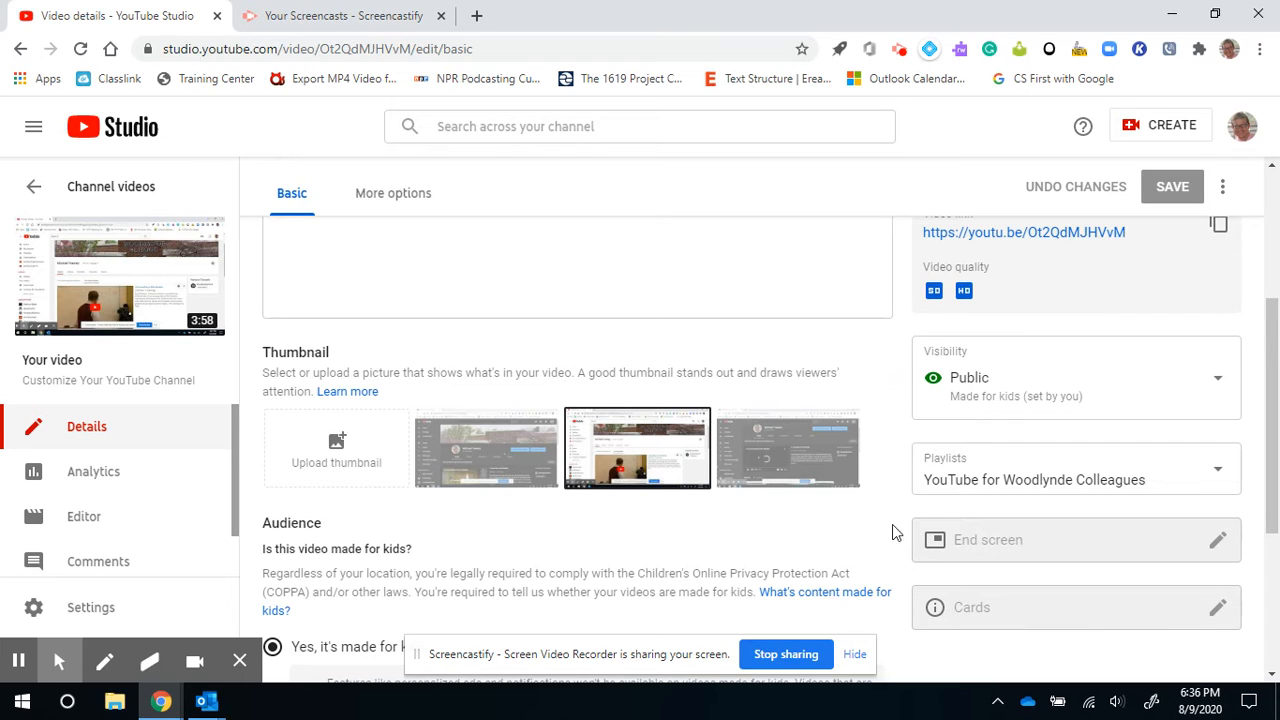
scroll(914, 480, "down", 2)
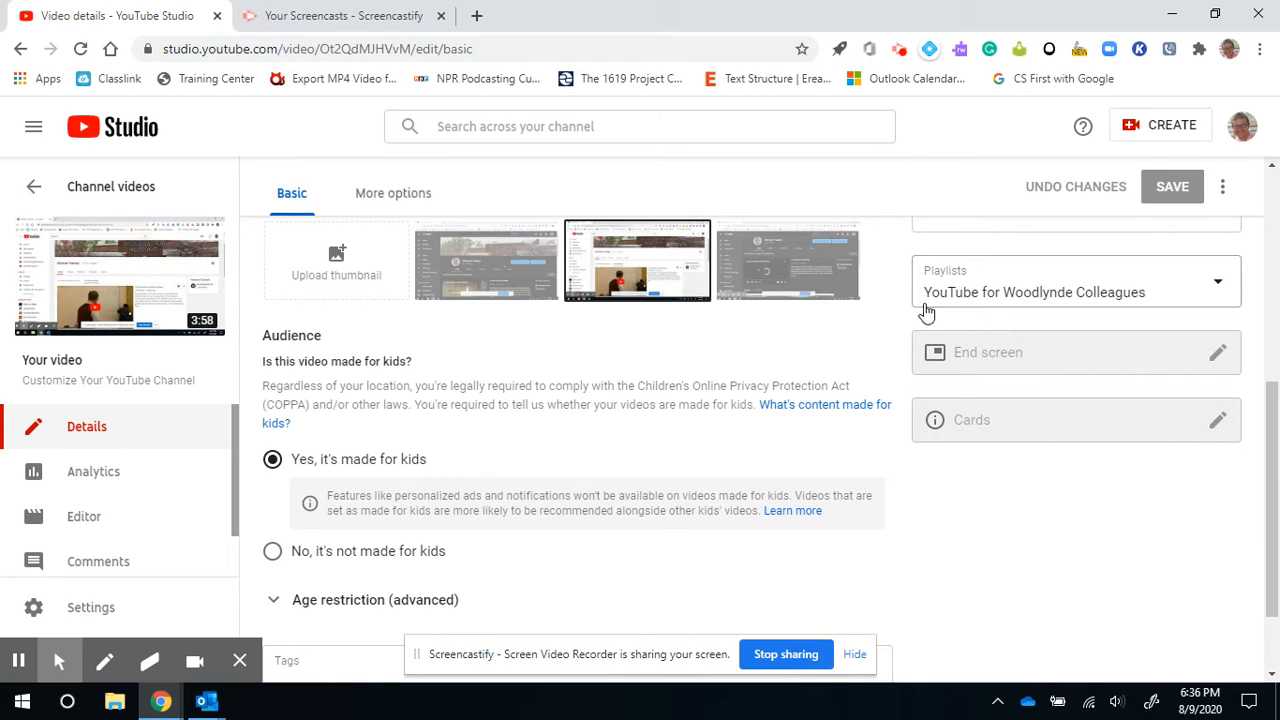
mouse_move(980, 428)
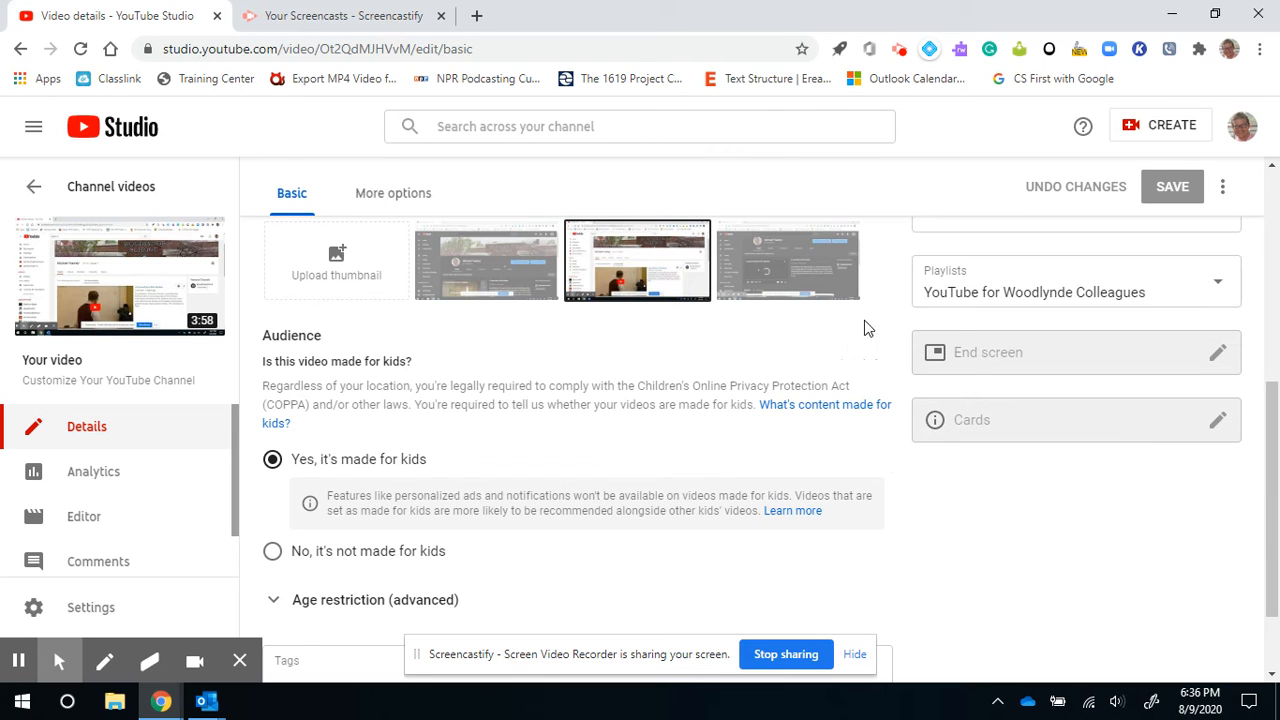
Step: Show the video's advanced settings and set its category to Education
scroll(888, 385, "up", 2)
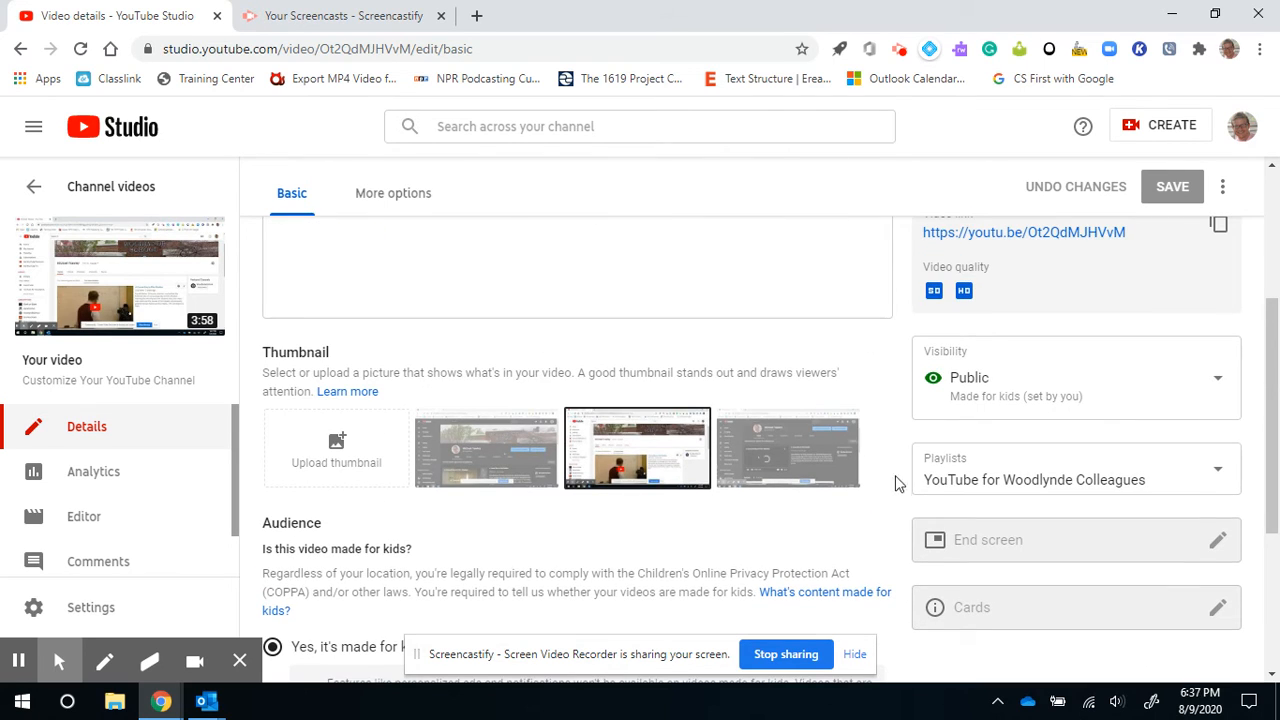
scroll(893, 520, "up", 3)
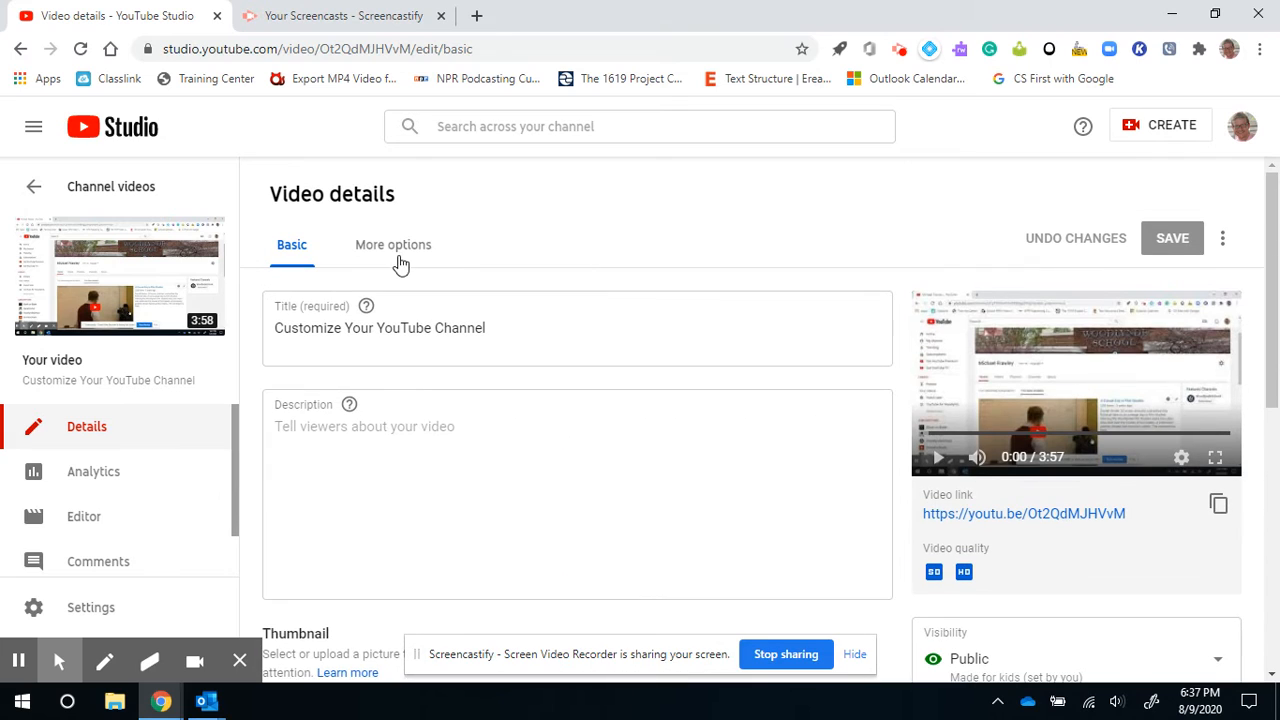
left_click(399, 257)
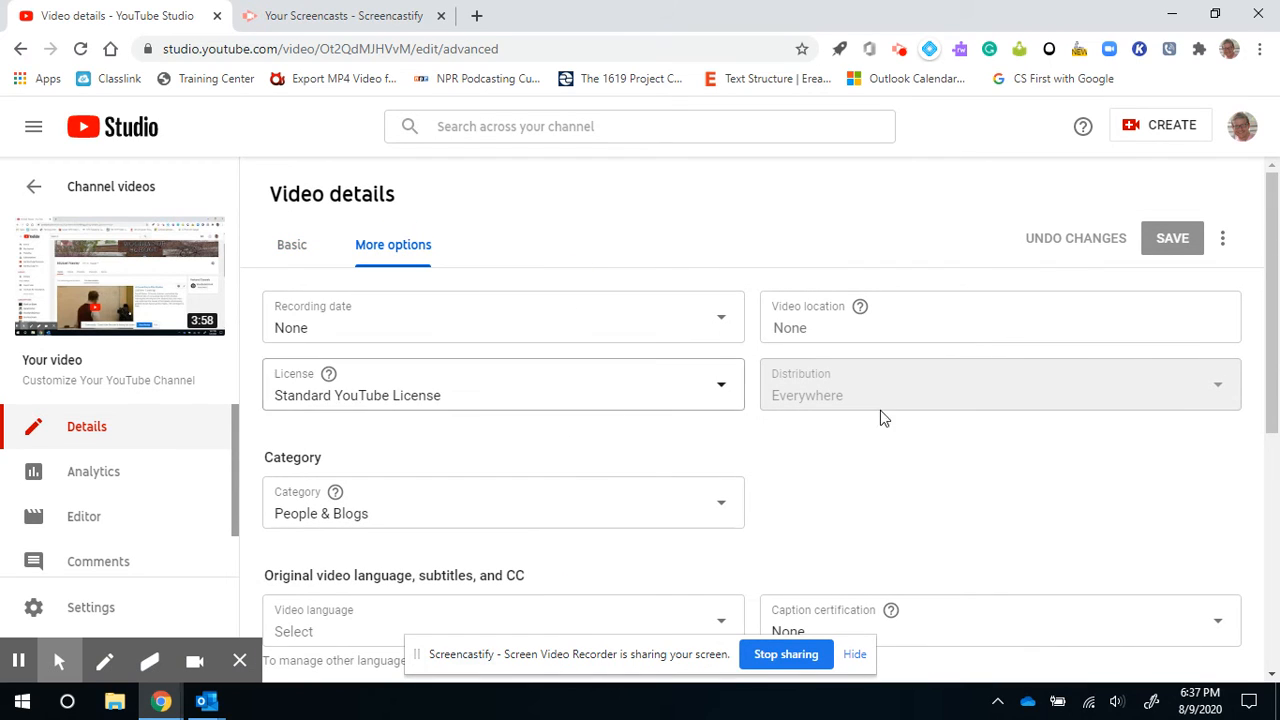
scroll(942, 454, "down", 2)
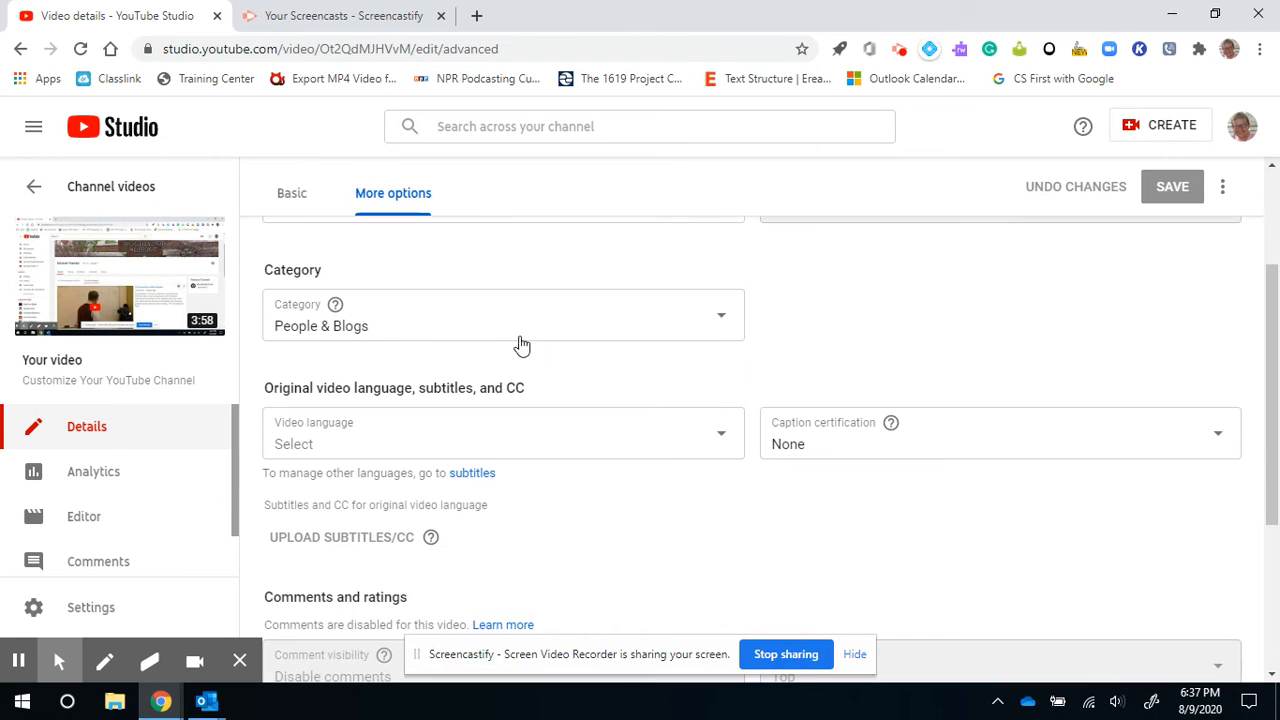
left_click(596, 331)
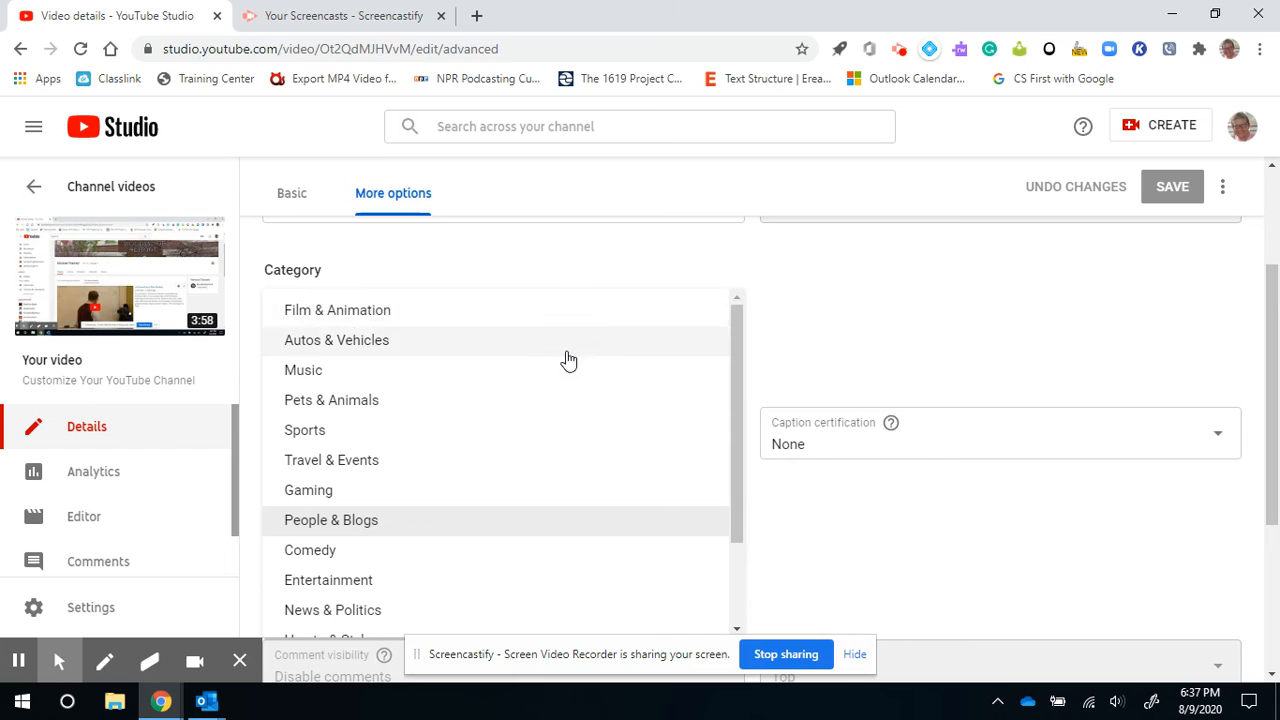
scroll(350, 528, "down", 2)
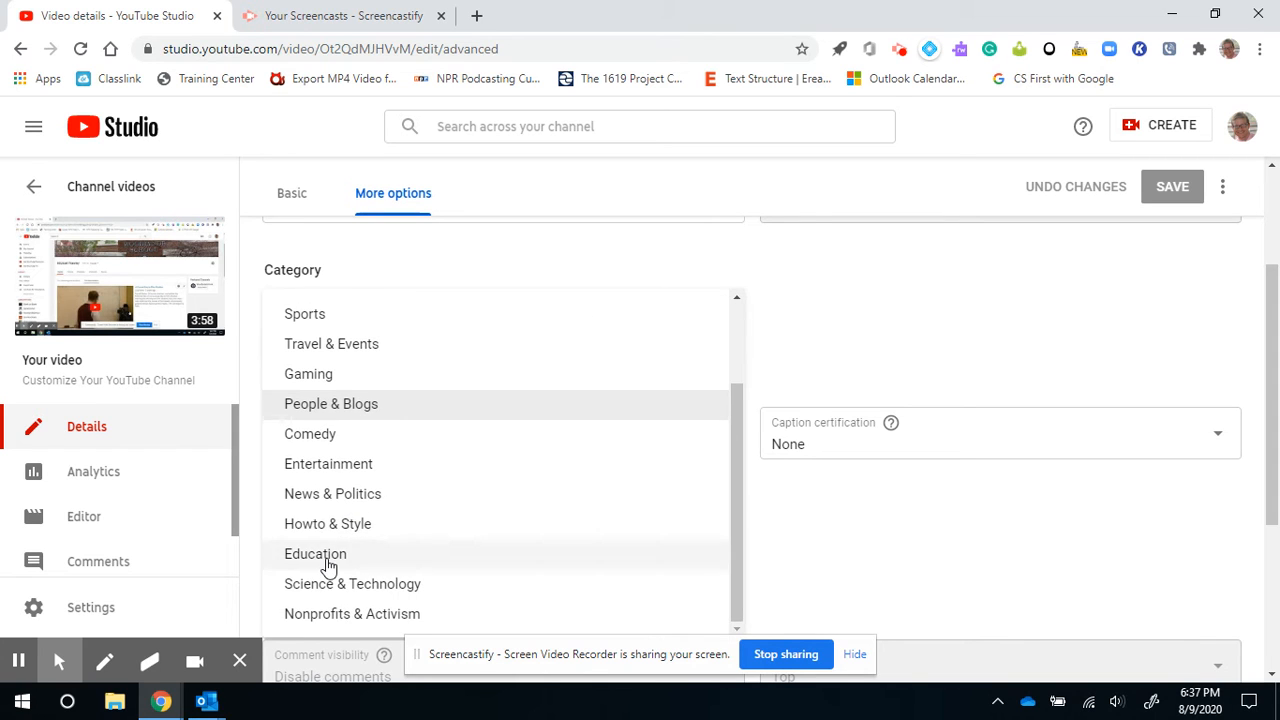
left_click(325, 556)
Step: Review the language and subtitle settings and the caption certification choices, leaving the certification at None
scroll(651, 363, "down", 2)
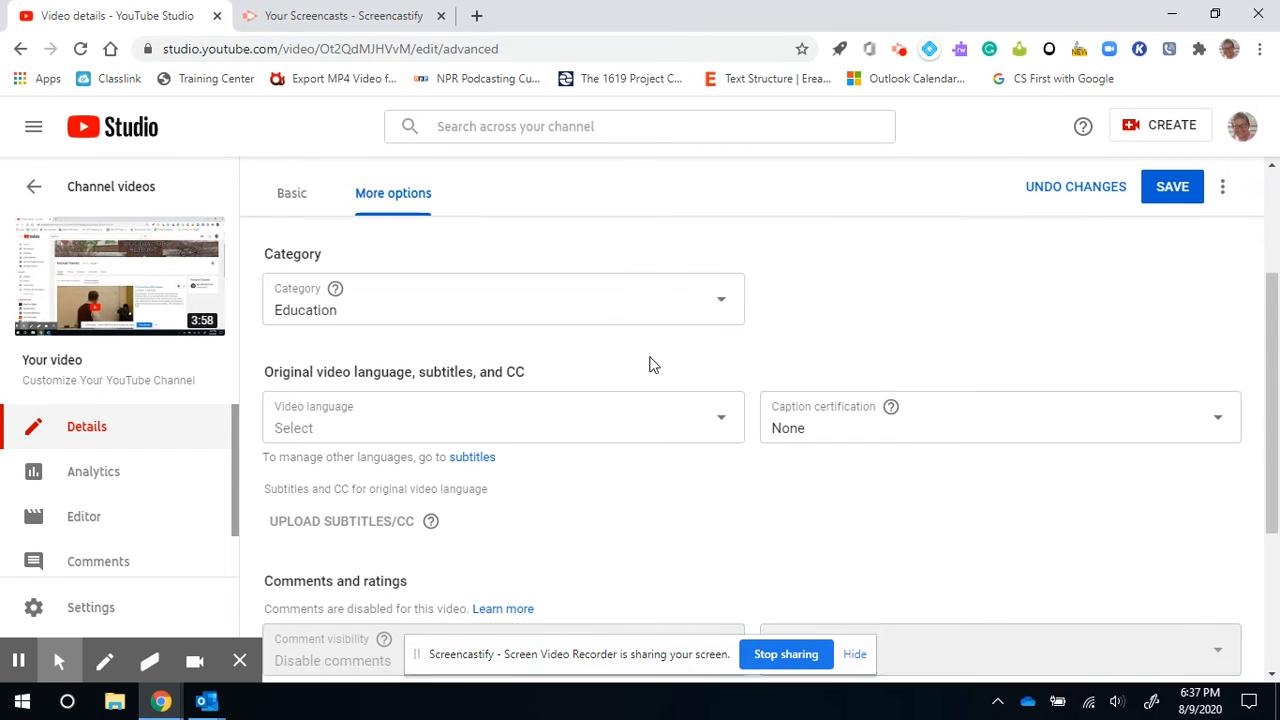
scroll(660, 380, "up", 1)
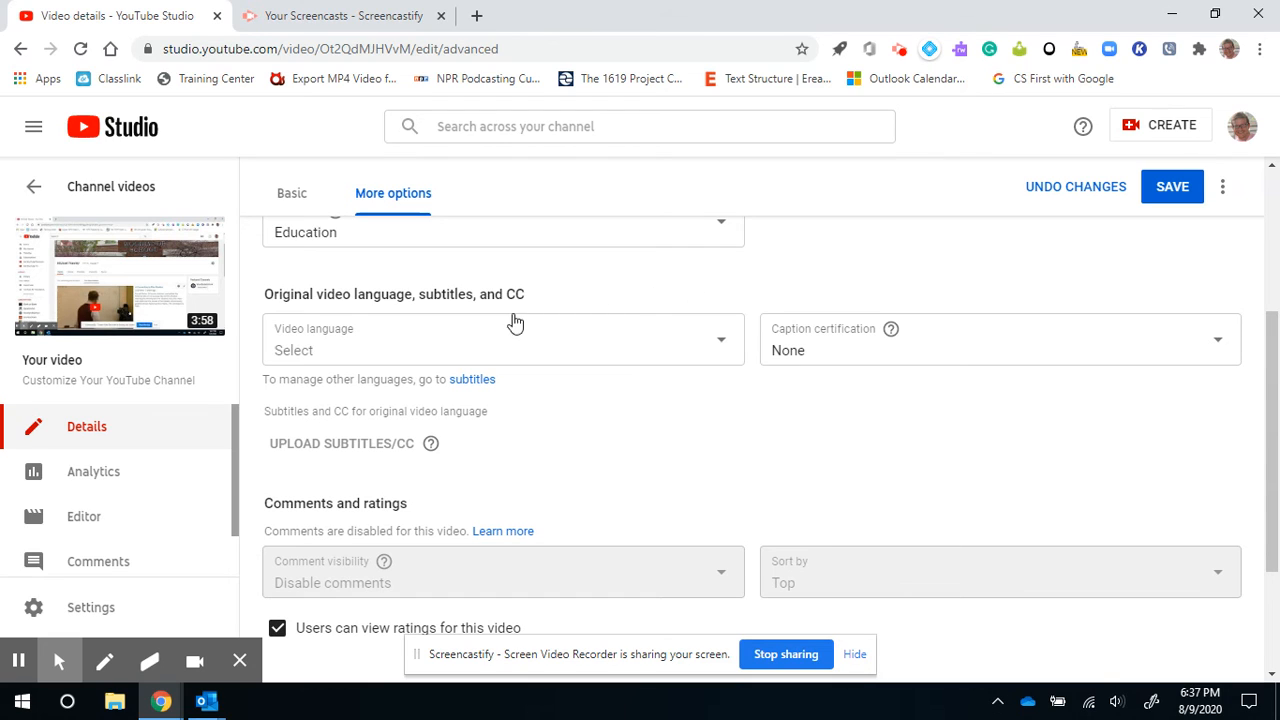
scroll(599, 400, "down", 1)
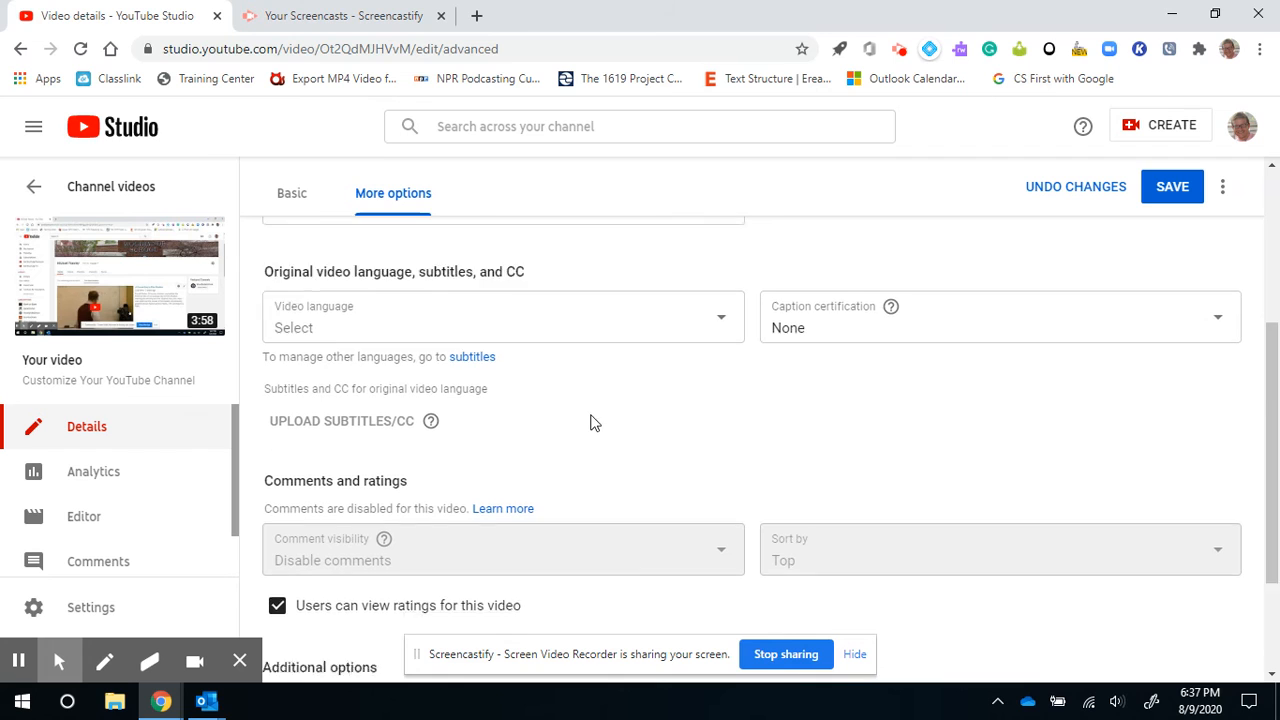
scroll(917, 394, "up", 1)
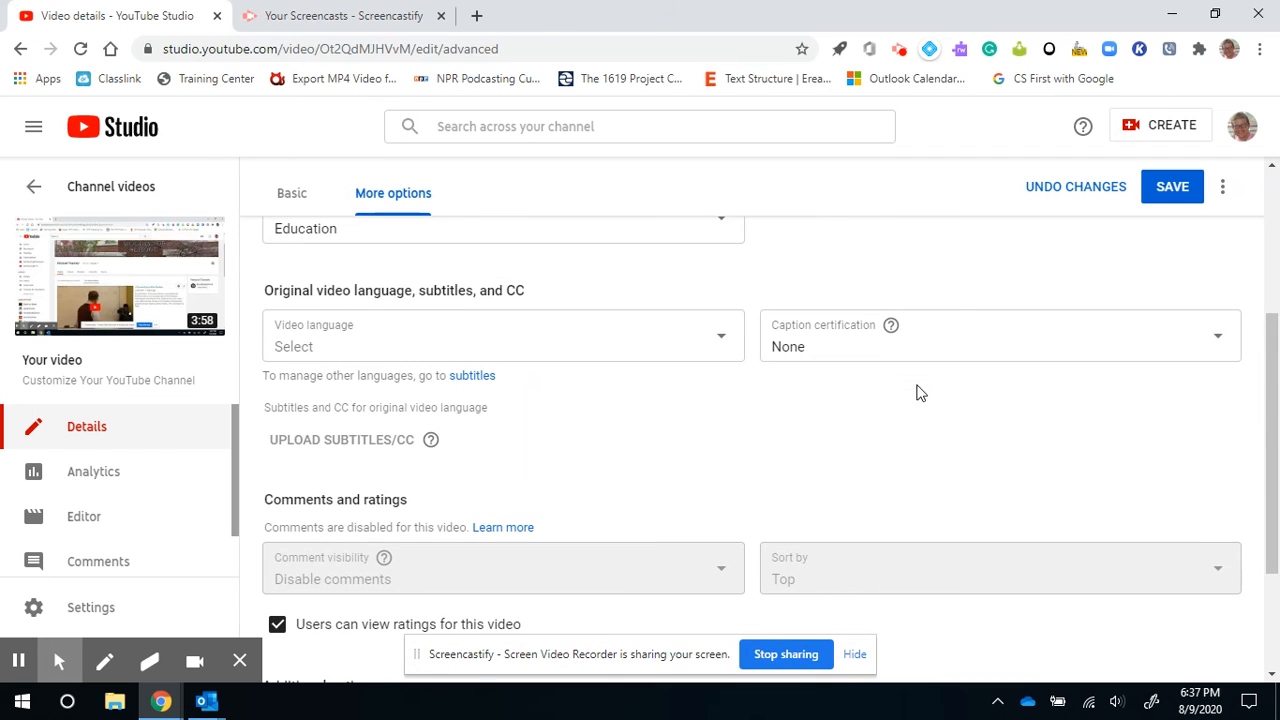
left_click(871, 341)
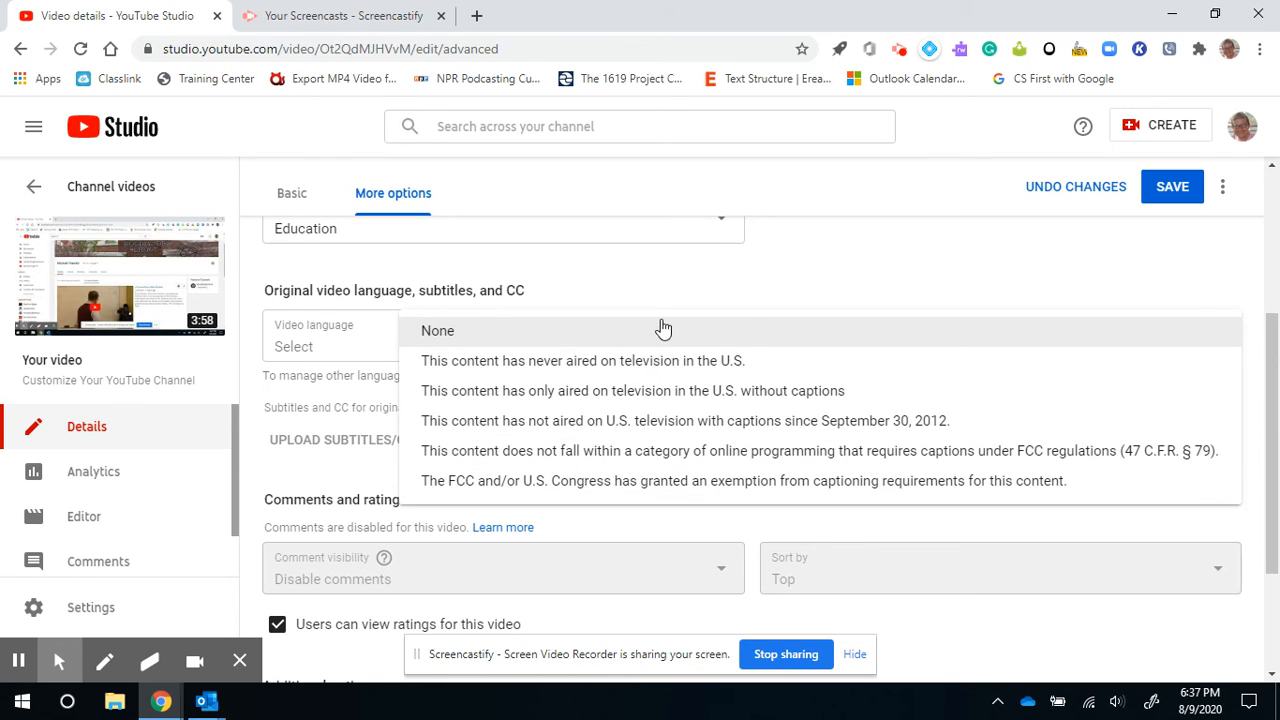
left_click(820, 280)
Step: Check the hint for uploading subtitles and set the video language to English (United States)
scroll(466, 400, "down", 2)
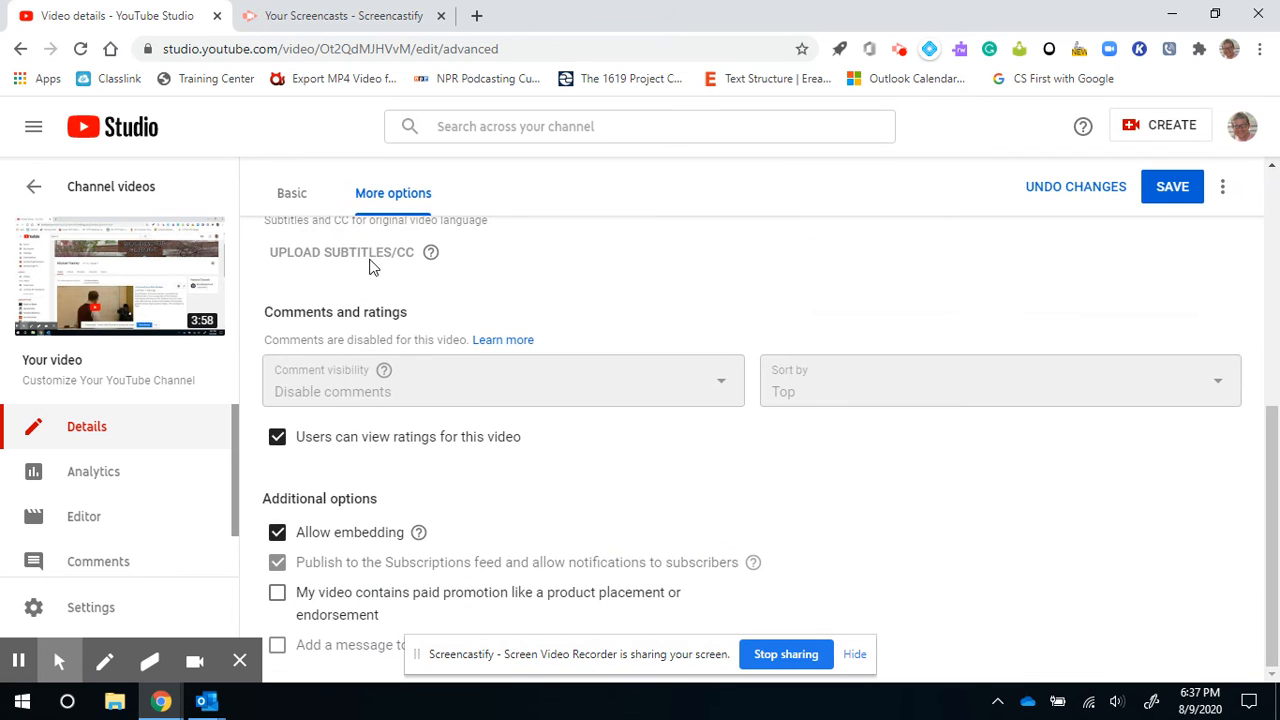
scroll(480, 285, "up", 1)
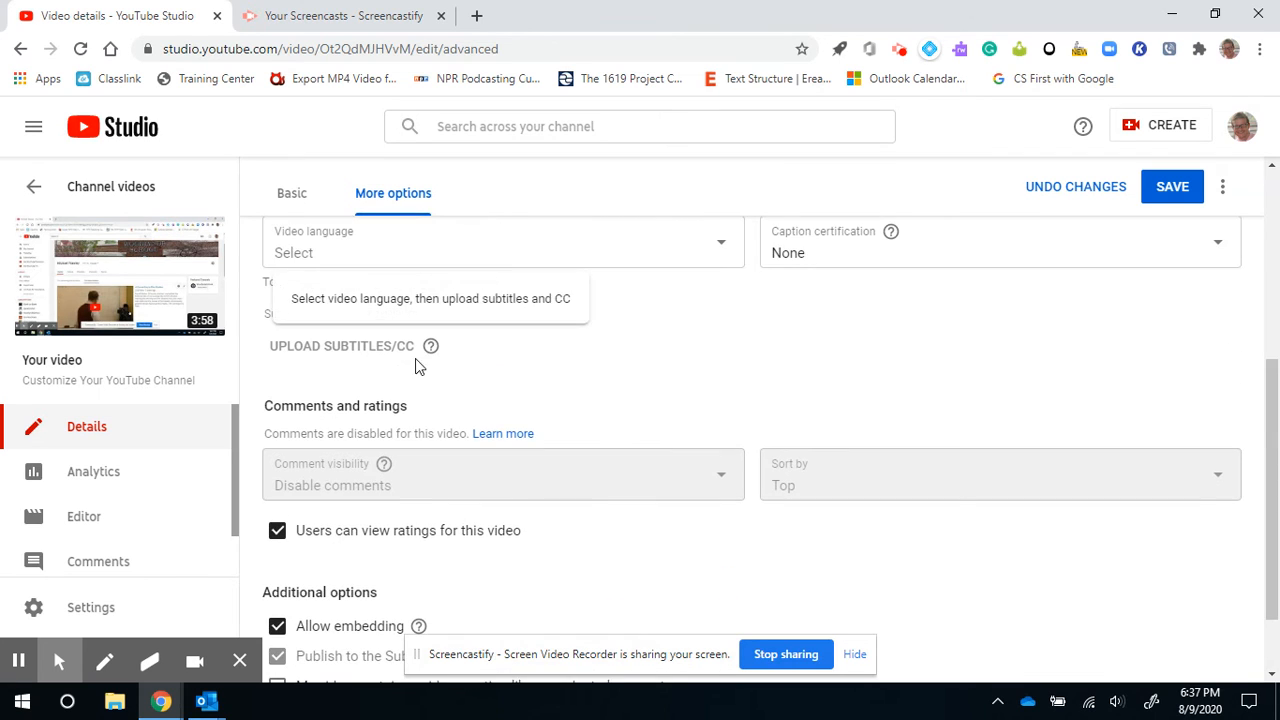
mouse_move(432, 350)
scroll(509, 371, "up", 1)
left_click(400, 345)
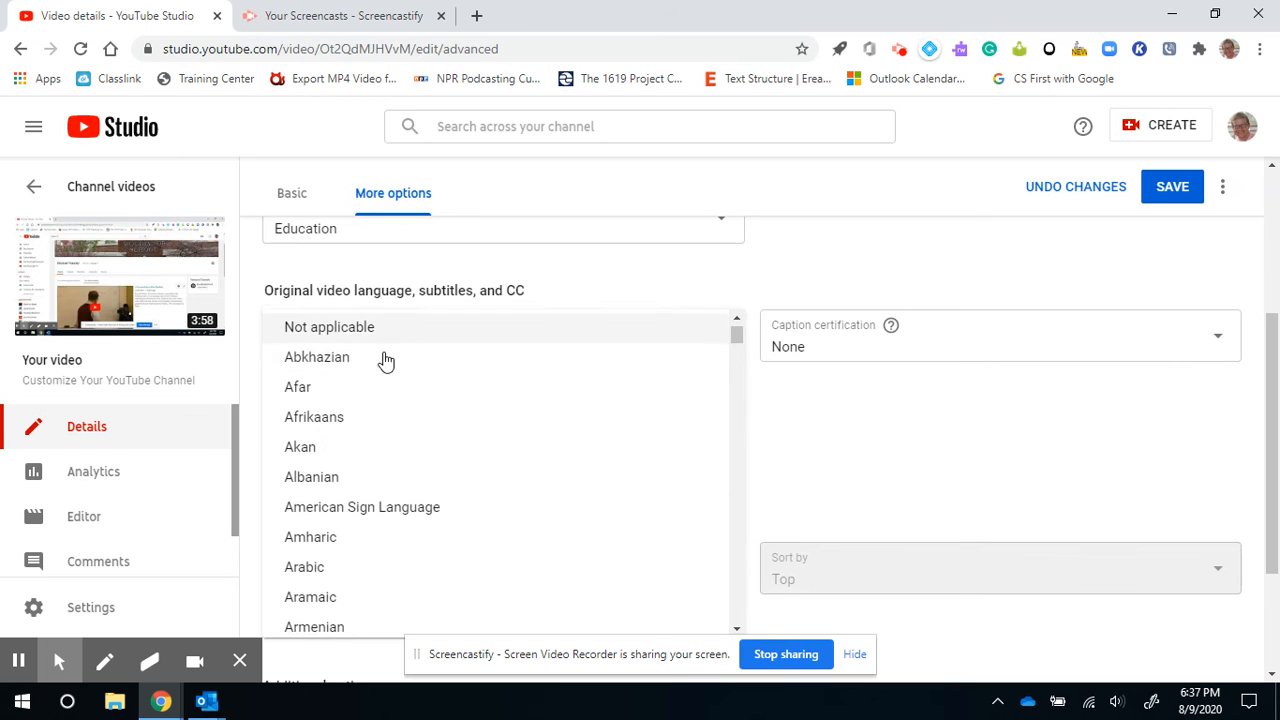
scroll(382, 380, "down", 6)
scroll(385, 440, "down", 8)
scroll(383, 460, "up", 3)
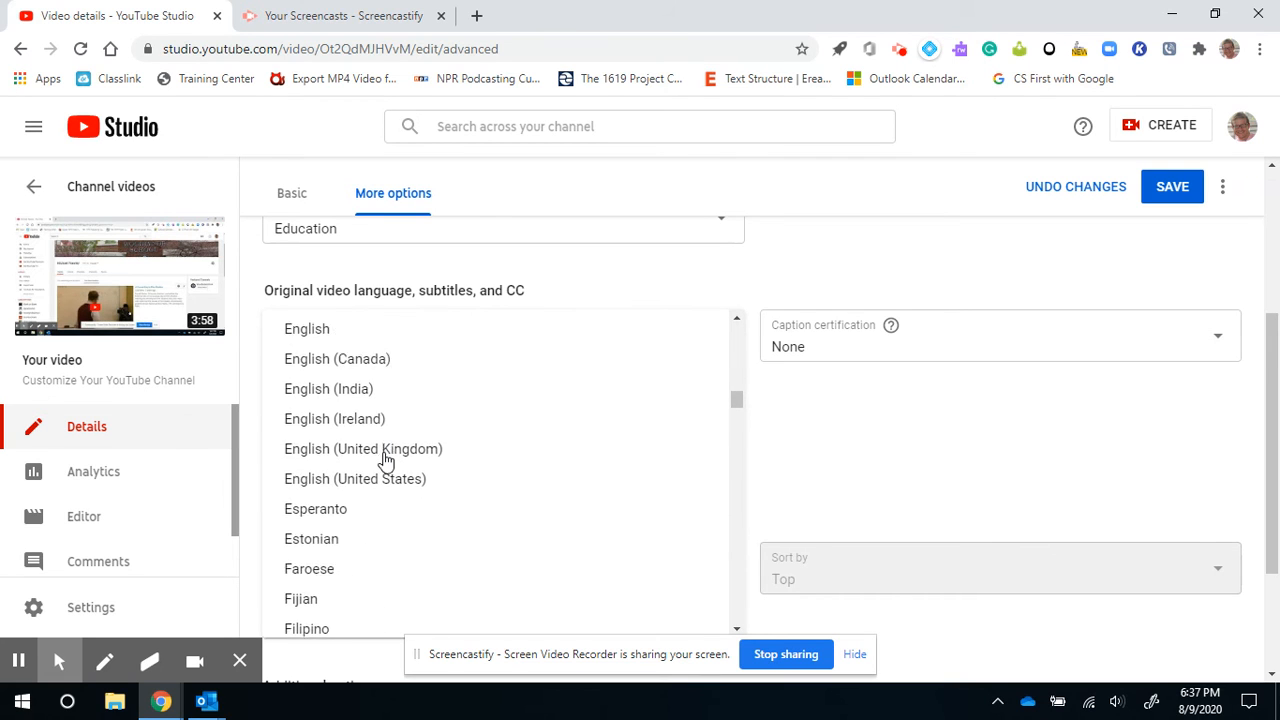
left_click(380, 490)
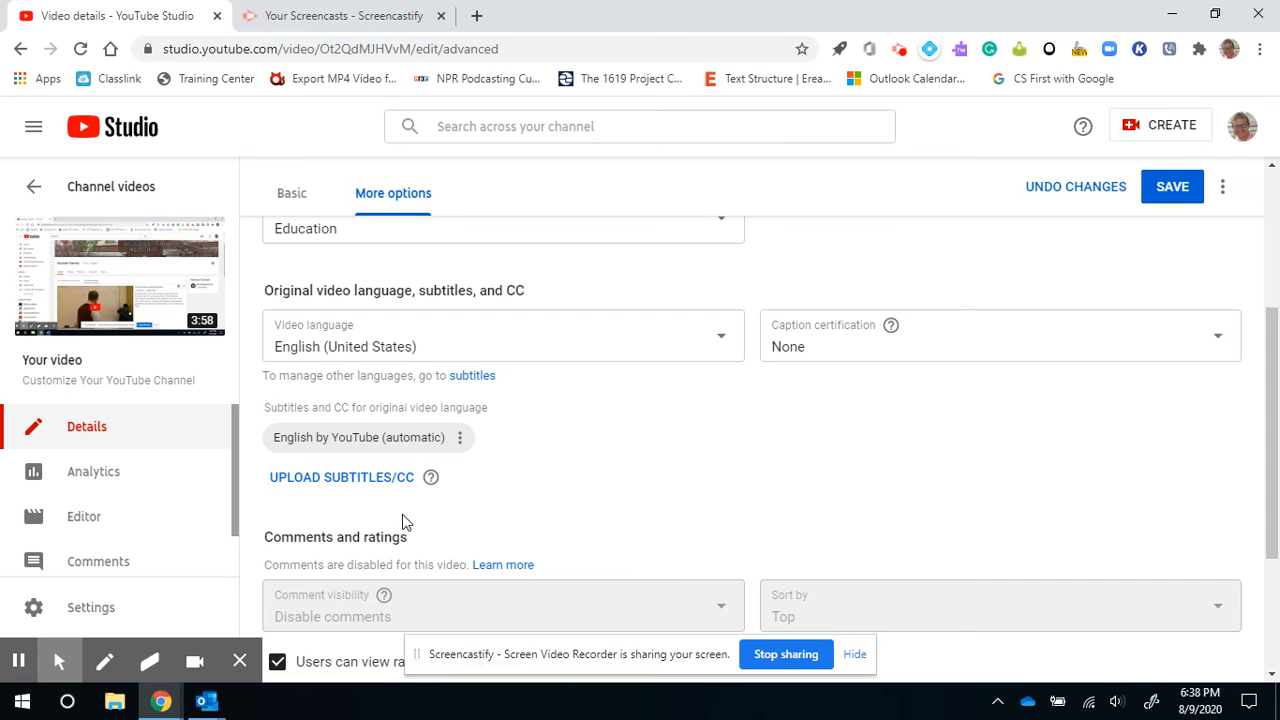
Step: Review the subtitle, comments, ratings and additional options, and save the changes to the video details
scroll(645, 405, "down", 1)
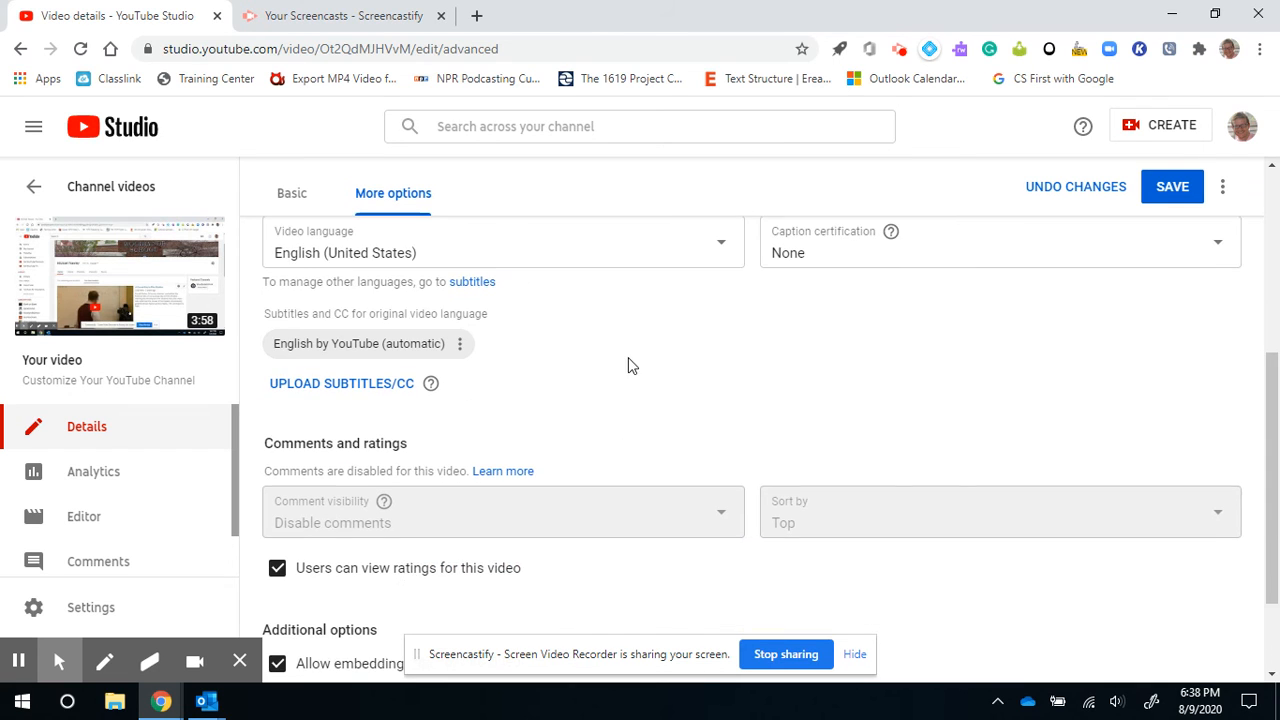
scroll(623, 365, "down", 1)
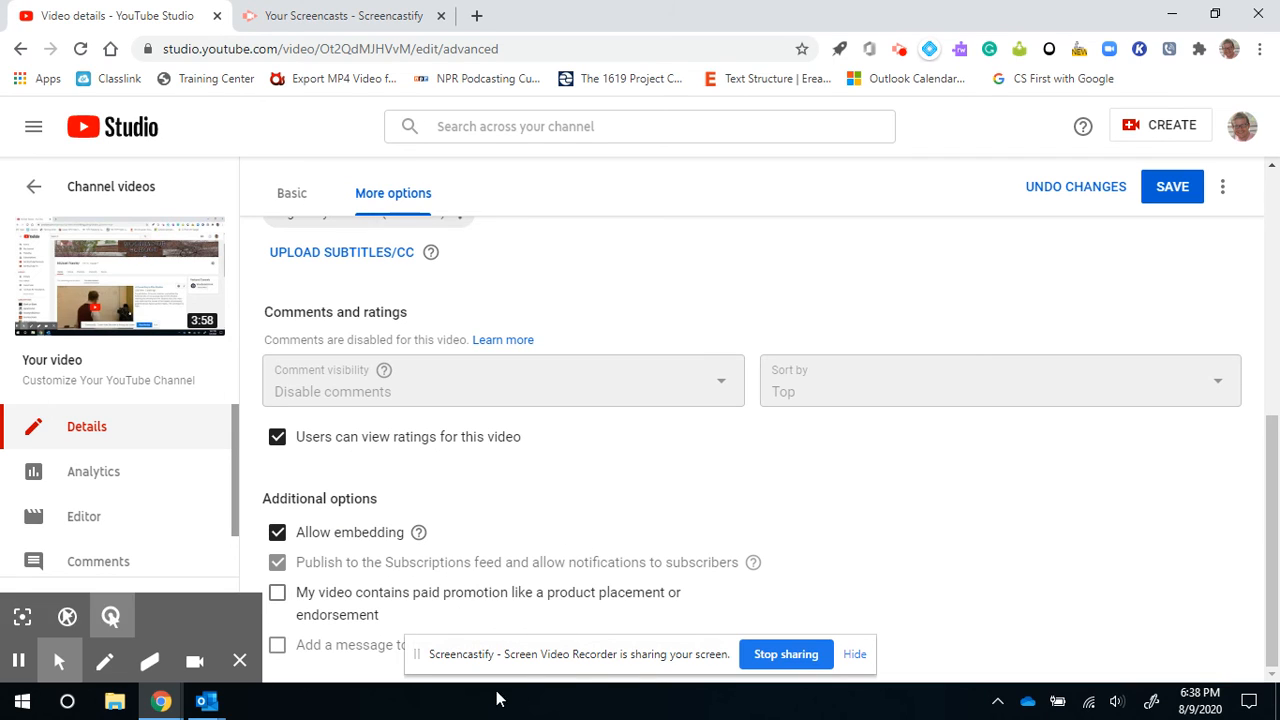
scroll(637, 583, "up", 5)
scroll(662, 535, "up", 1)
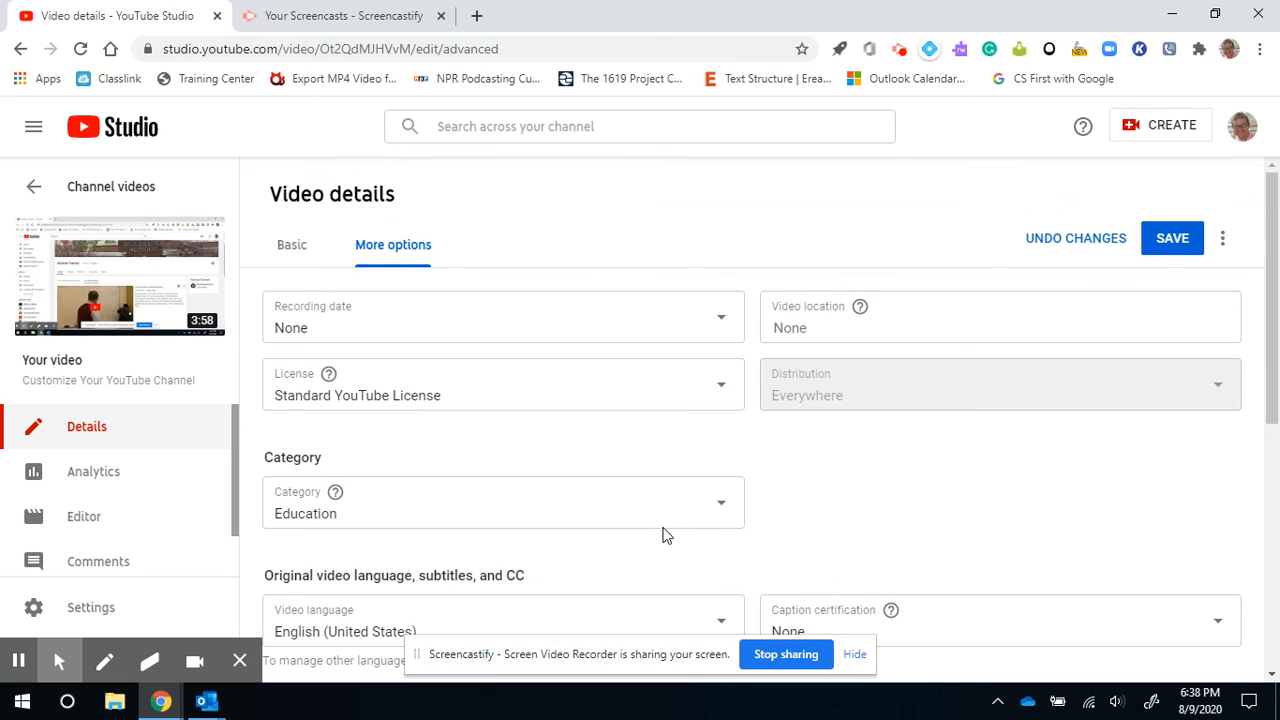
scroll(726, 483, "down", 2)
scroll(704, 361, "up", 3)
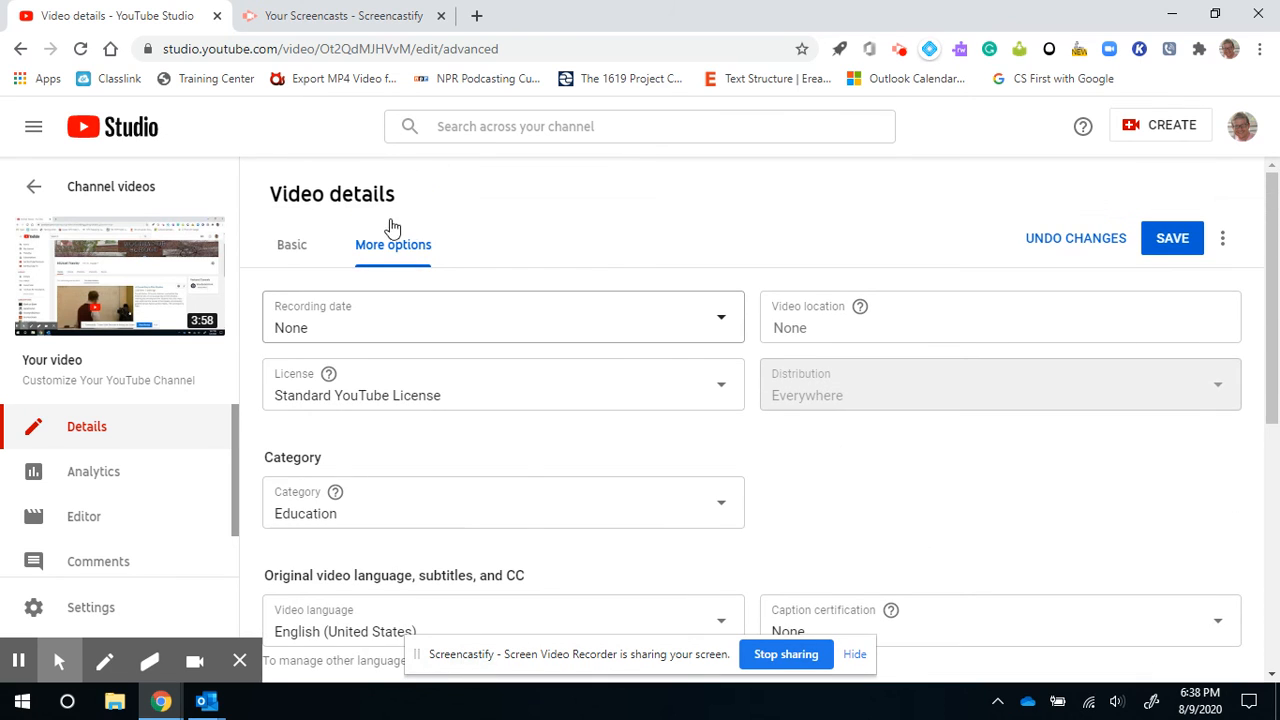
scroll(574, 355, "down", 2)
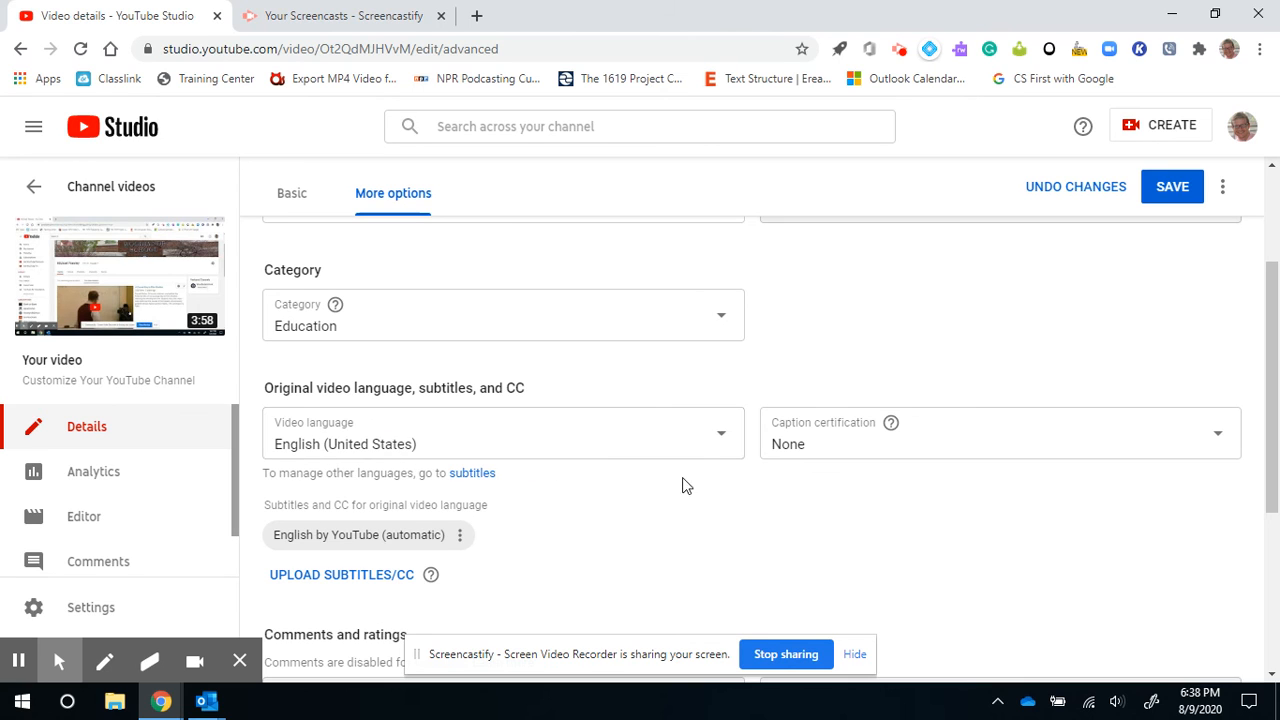
scroll(675, 500, "up", 2)
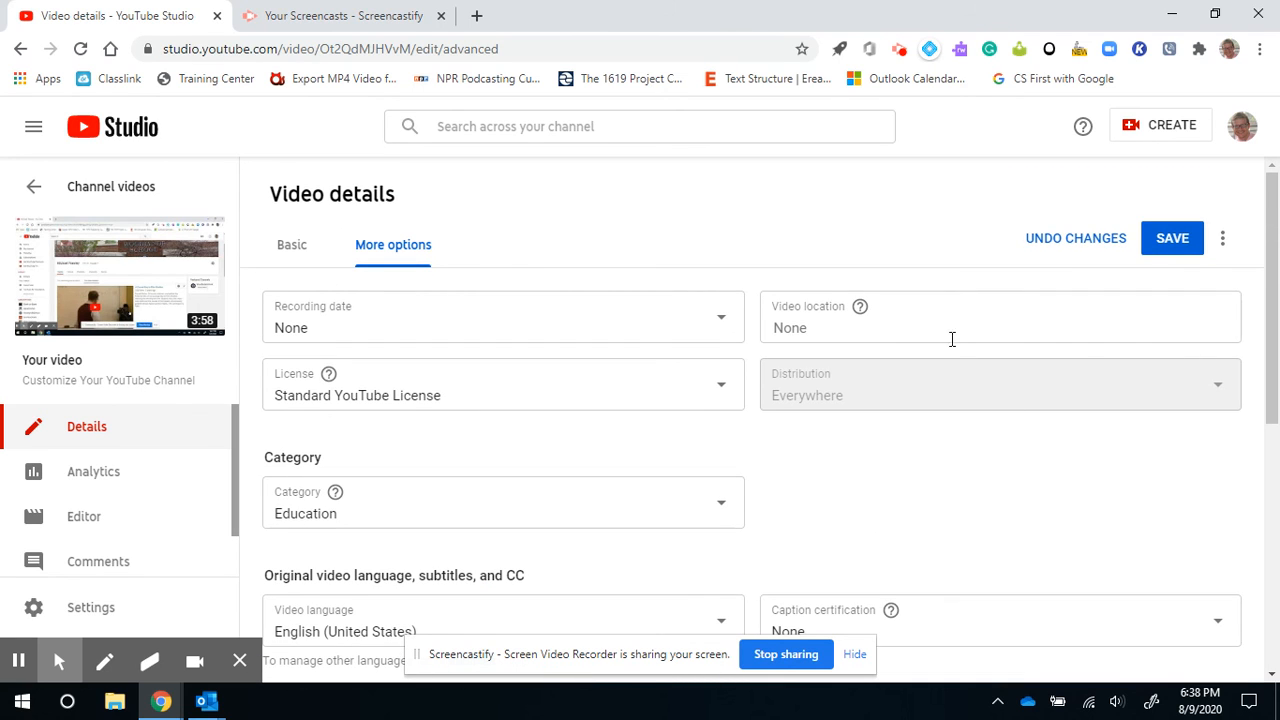
left_click(1164, 240)
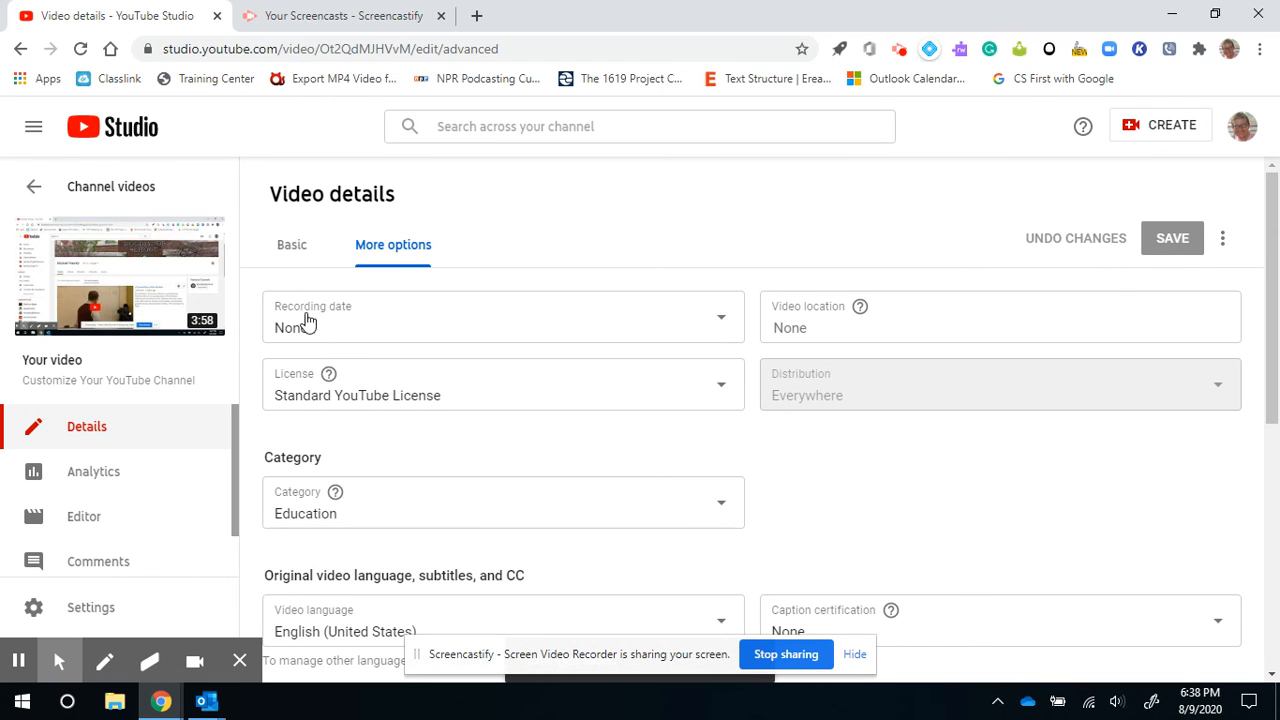
Step: Return to the channel's list of uploaded videos and look through the other channel sections, from Playlists to Audio library
left_click(34, 190)
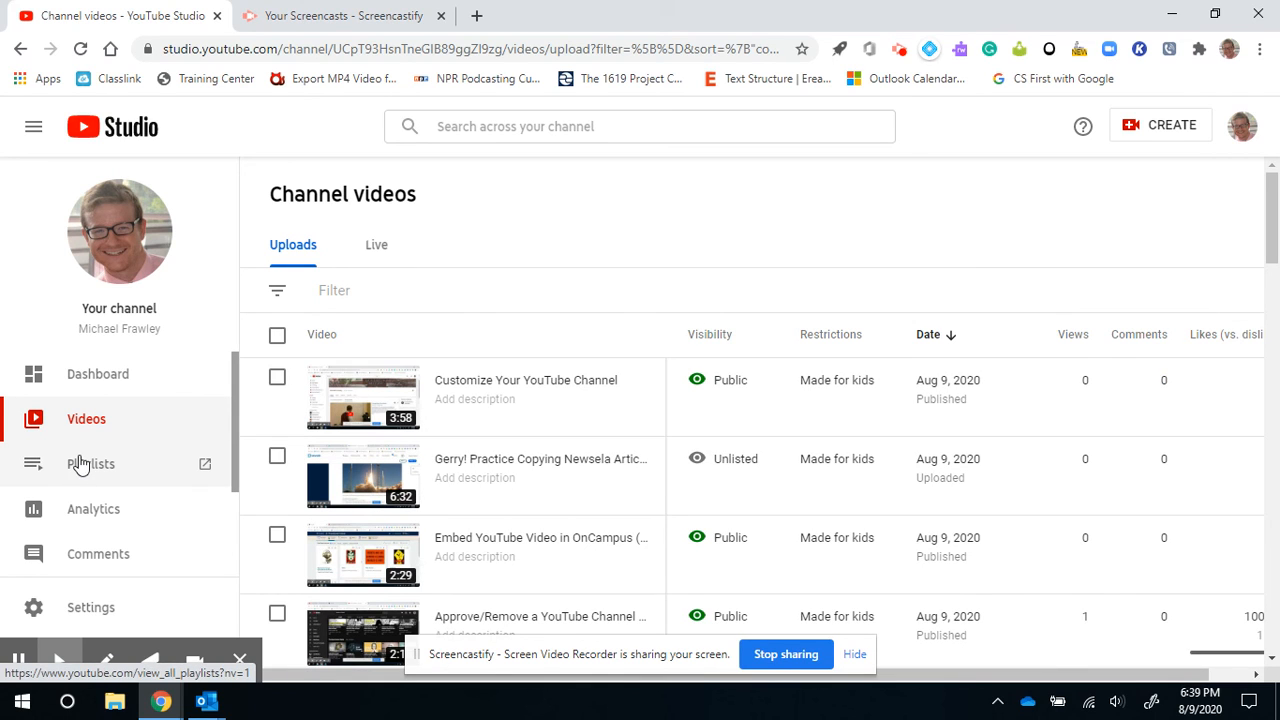
scroll(82, 472, "down", 2)
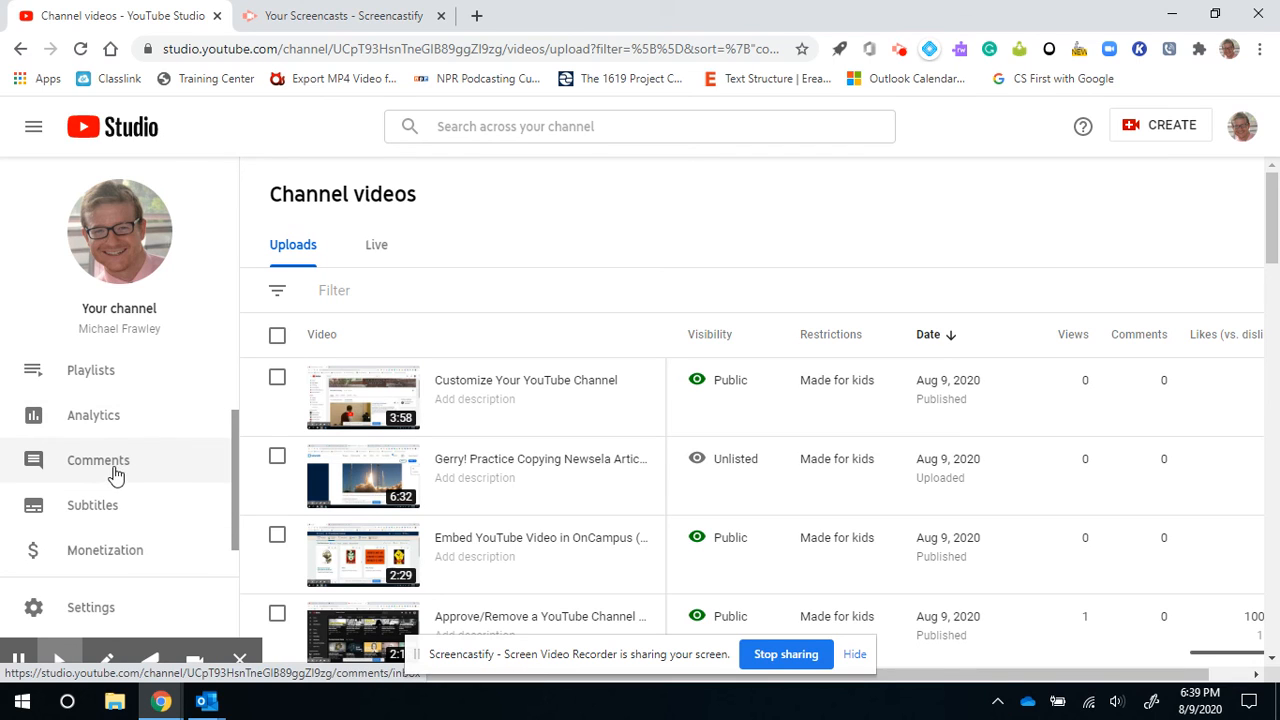
scroll(115, 468, "down", 1)
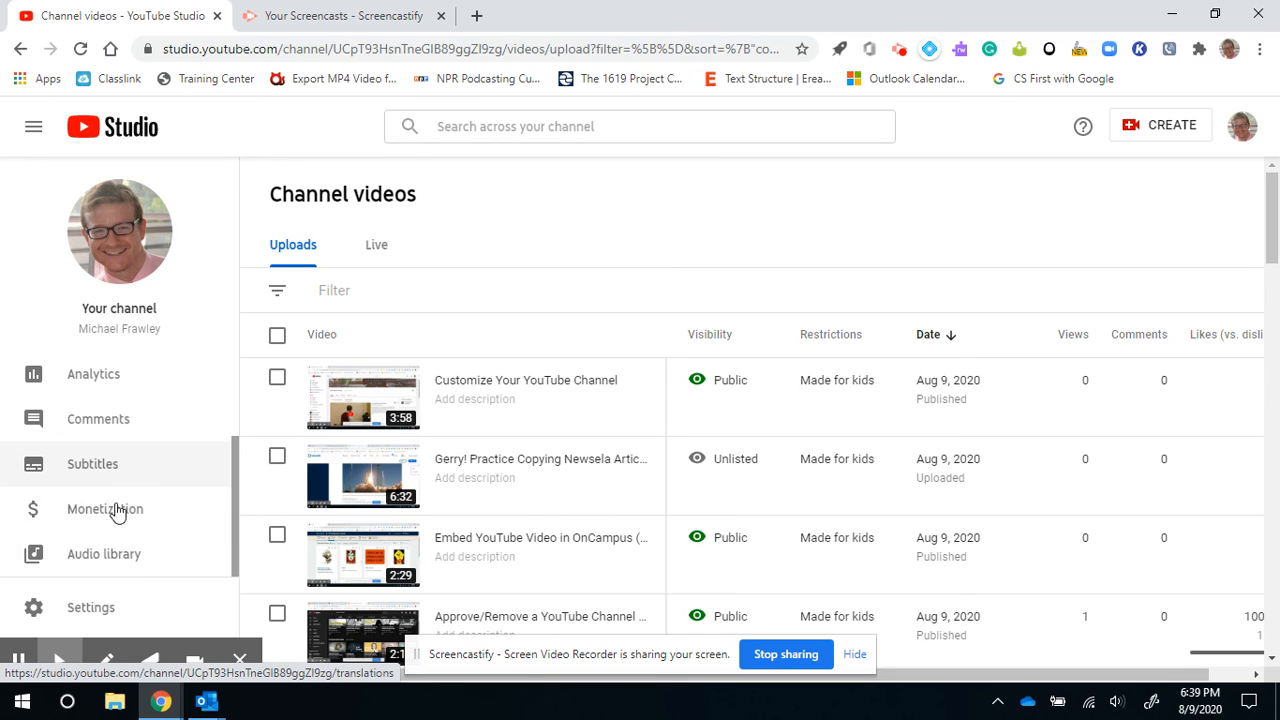
scroll(114, 508, "up", 2)
scroll(130, 497, "up", 1)
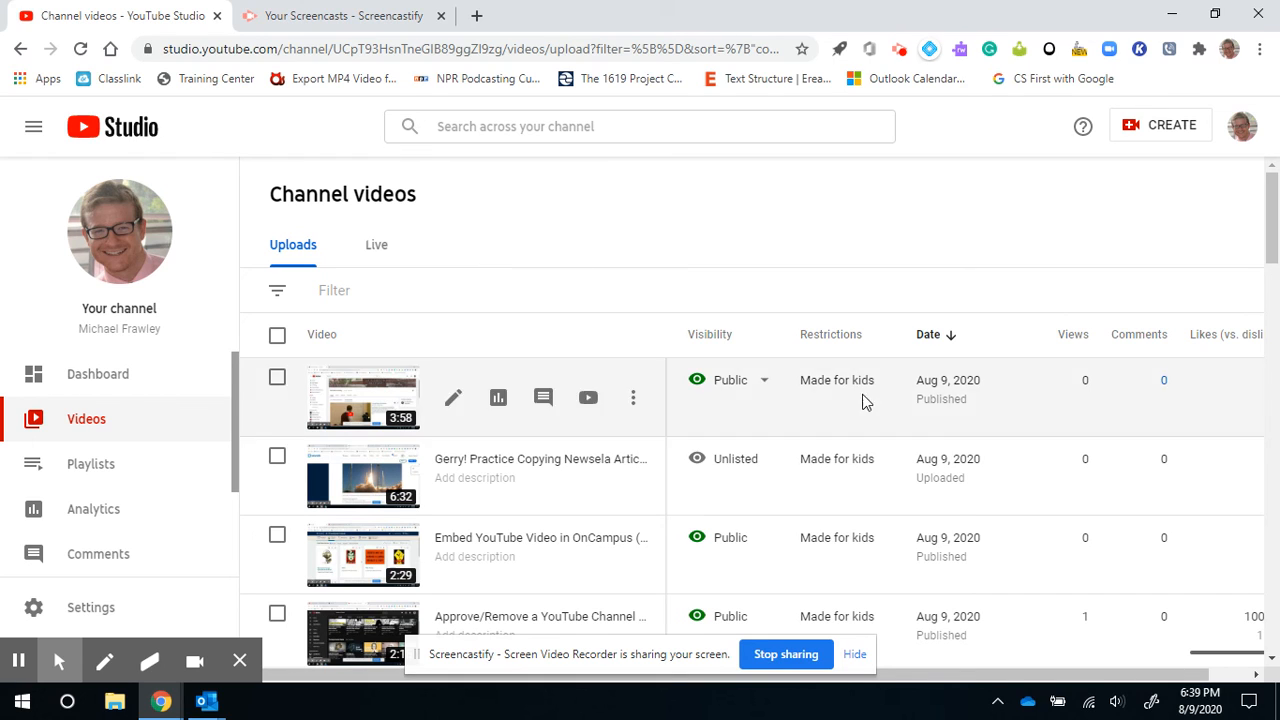
mouse_move(706, 380)
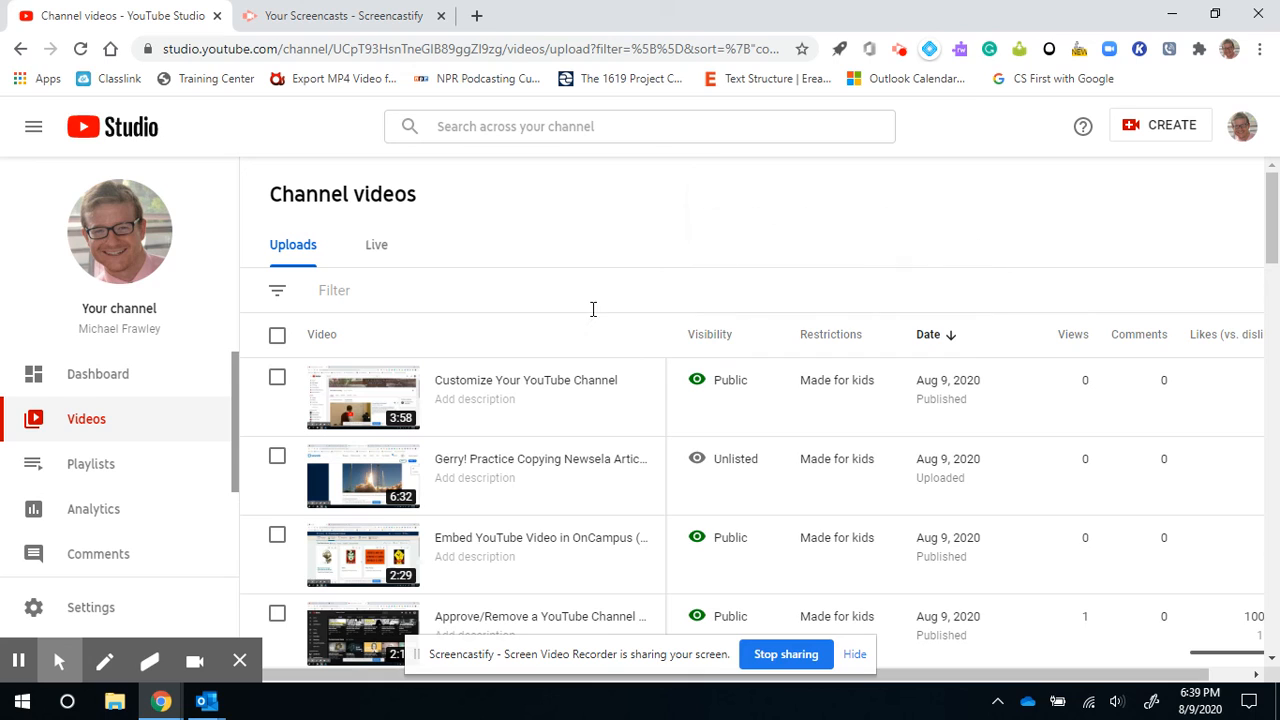